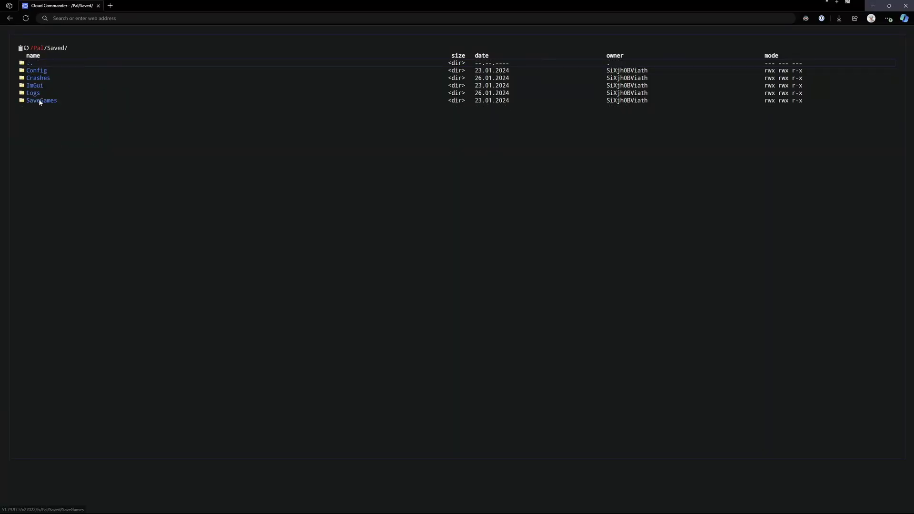
# Step: Open the SaveGames folder in Cloud Commander, and in Palworld's character creation confirm the player name and start the game
pyautogui.click(52, 102)
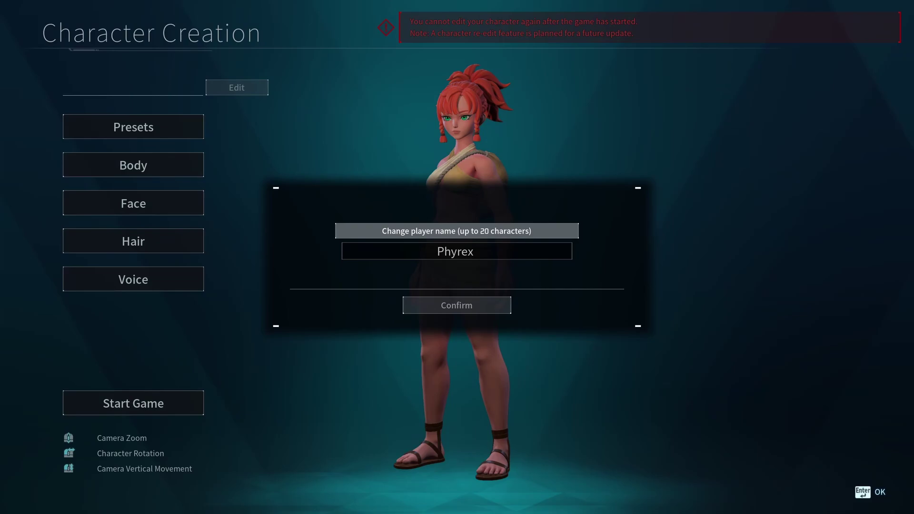
pyautogui.click(457, 311)
pyautogui.click(149, 403)
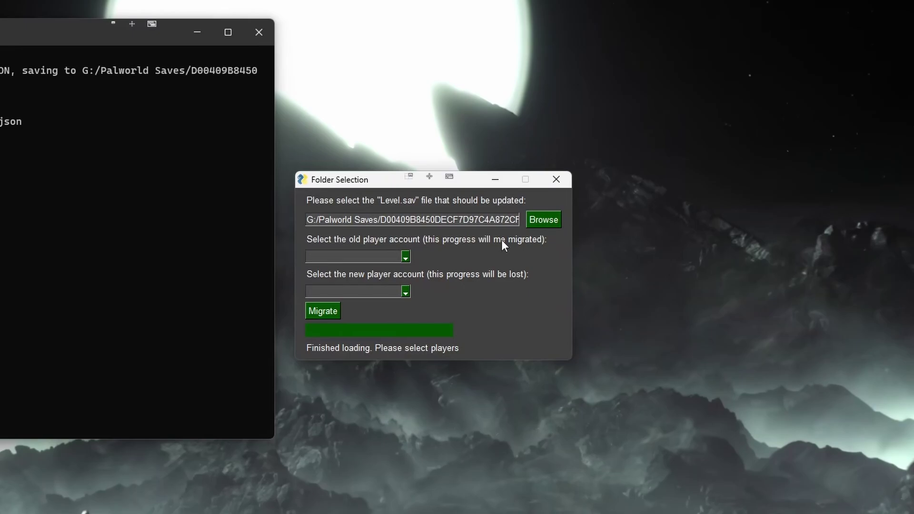
# Step: In the save migration tool, choose the Lvl.20 account as the old player and open the list of new player accounts
pyautogui.click(407, 257)
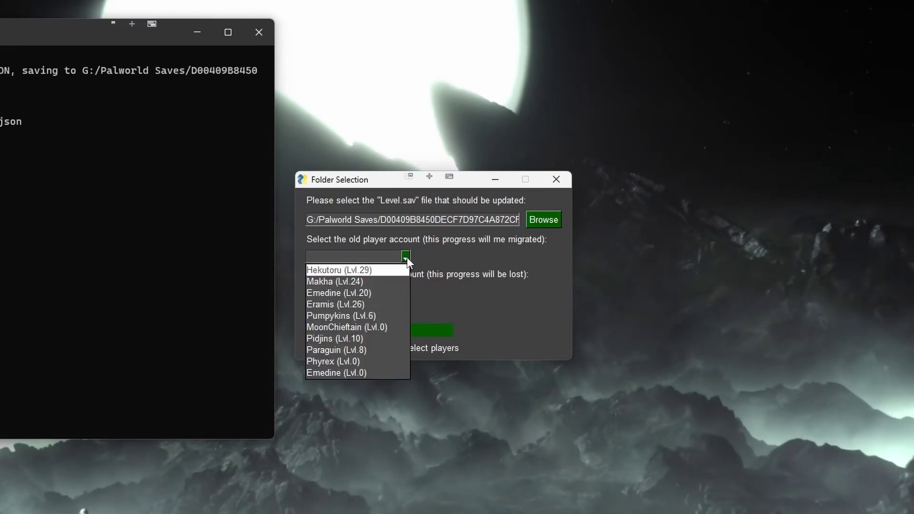
pyautogui.click(340, 293)
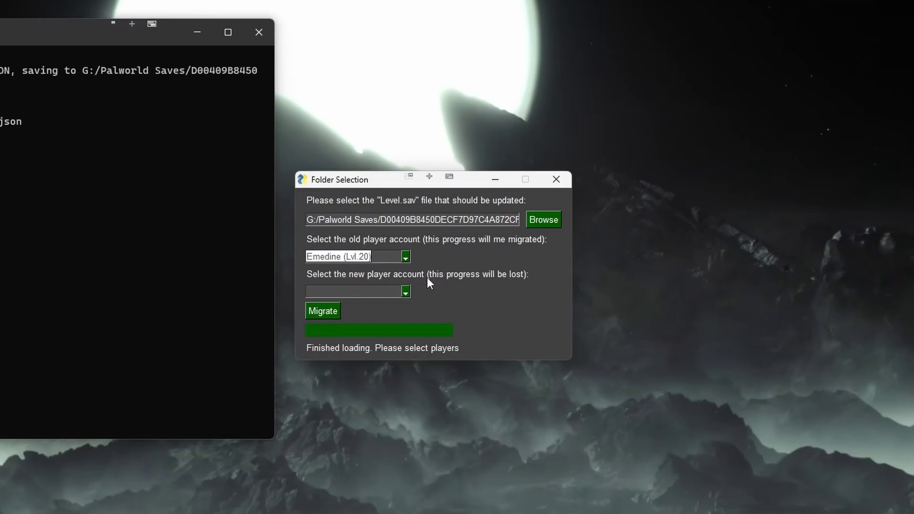
pyautogui.click(405, 291)
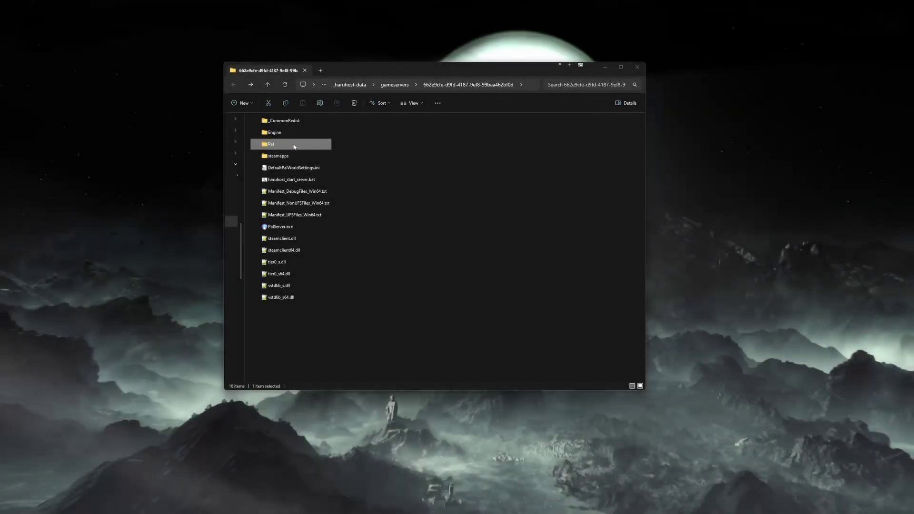
# Step: In File Explorer, open the game server's world save location at Pal\Saved\SaveGames\0
pyautogui.doubleClick(294, 145)
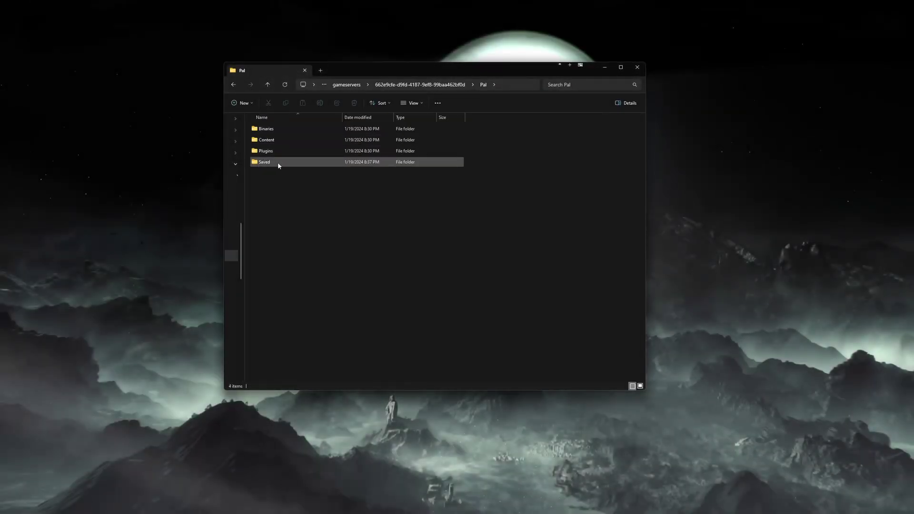
pyautogui.doubleClick(278, 162)
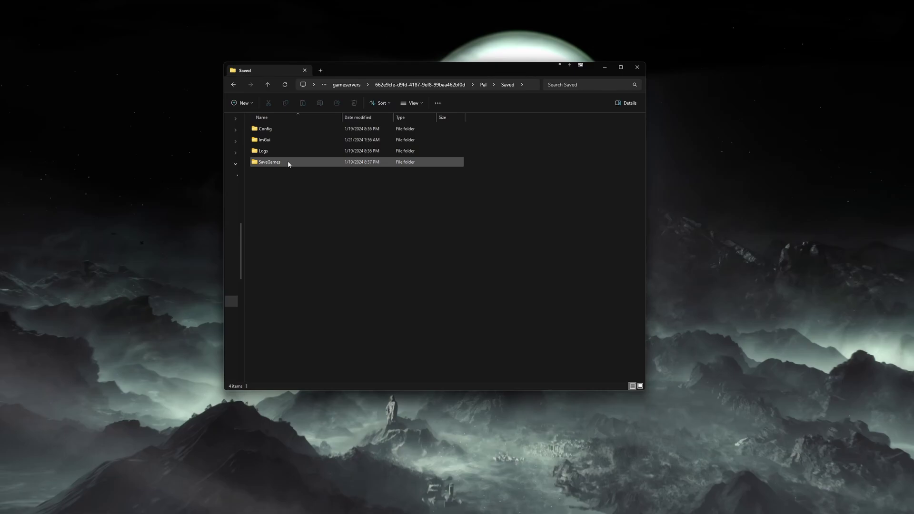
pyautogui.doubleClick(288, 164)
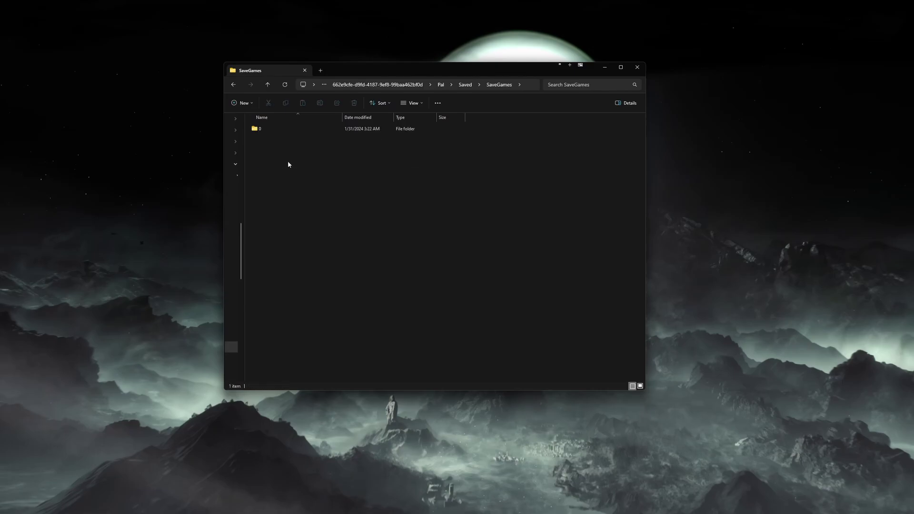
pyautogui.doubleClick(266, 131)
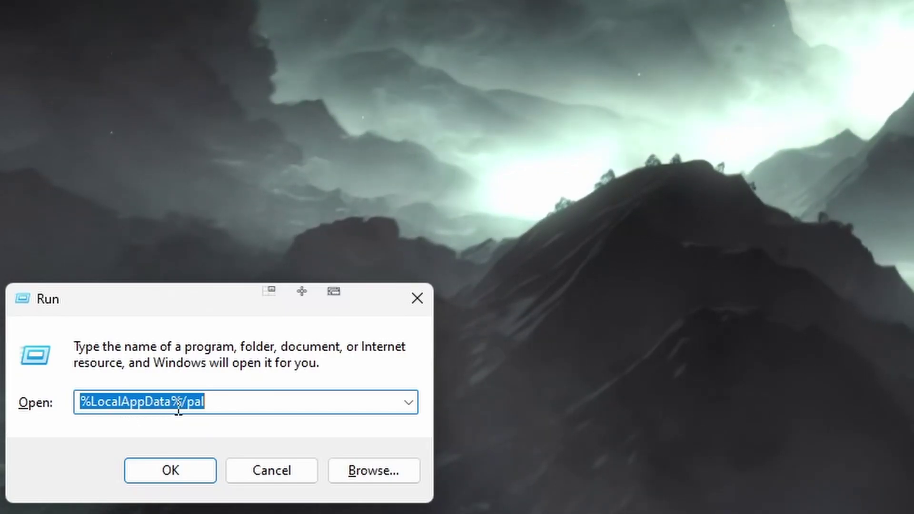
# Step: Open the local Palworld data at %LocalAppData%/pal and go to the Steam ID folder inside Saved\SaveGames
pyautogui.click(191, 471)
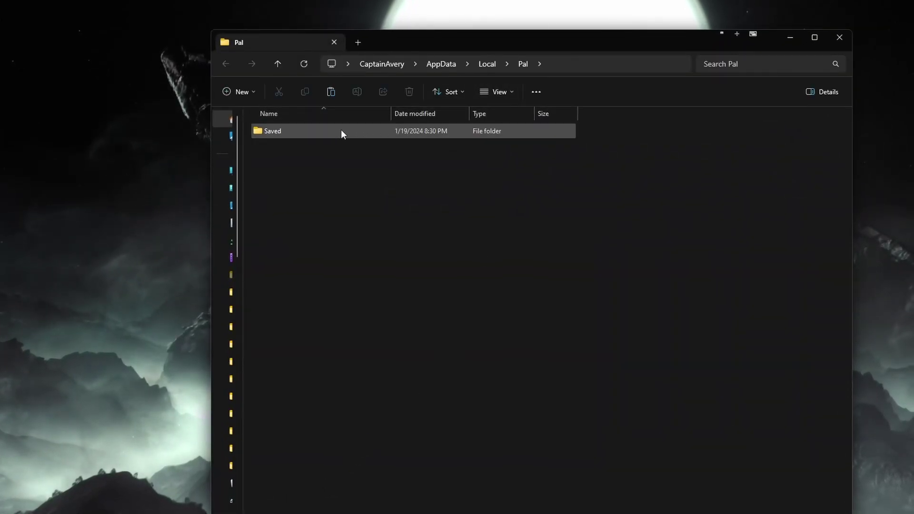
pyautogui.doubleClick(280, 131)
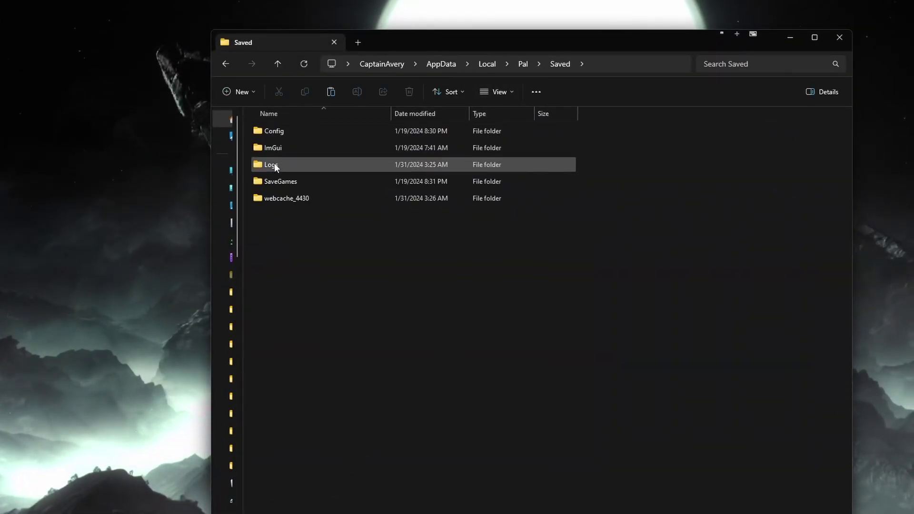
pyautogui.click(297, 184)
pyautogui.doubleClick(297, 181)
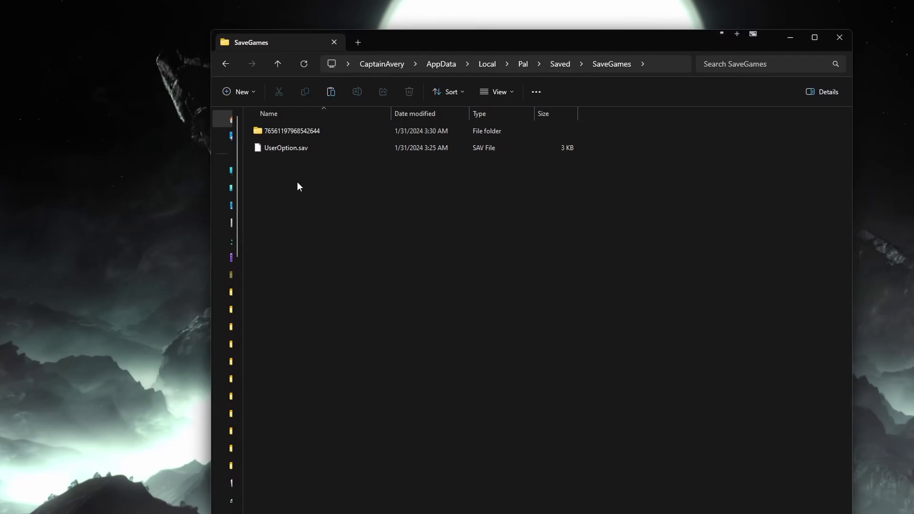
pyautogui.doubleClick(298, 129)
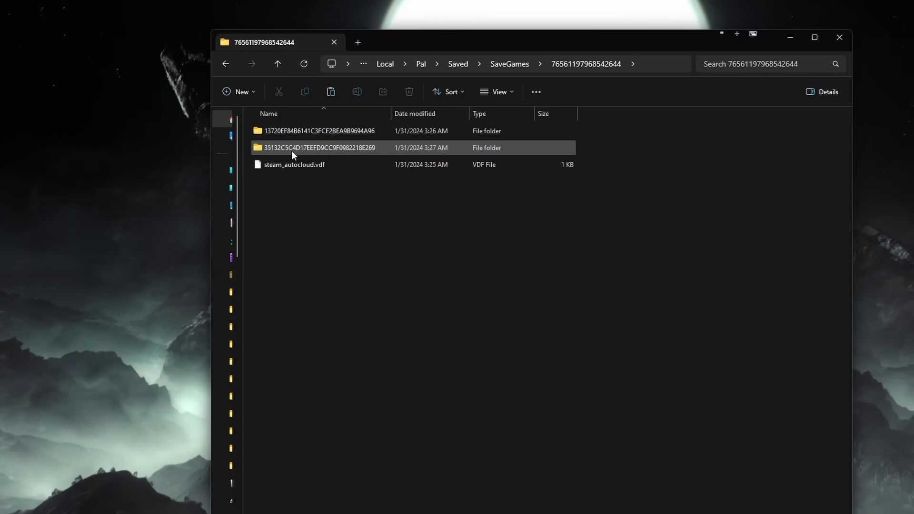
# Step: Check the contents of world folder 13720EF84B6141C3FCF2BEA9B9694A96, and open world folder 35132C5C4D17EEFD9CC9F0982218E269 instead
pyautogui.moveTo(291, 151)
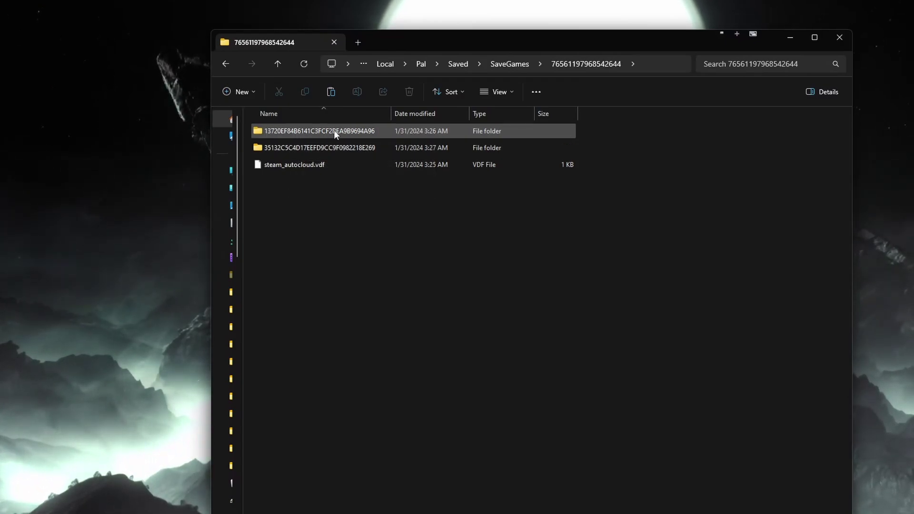
pyautogui.doubleClick(359, 129)
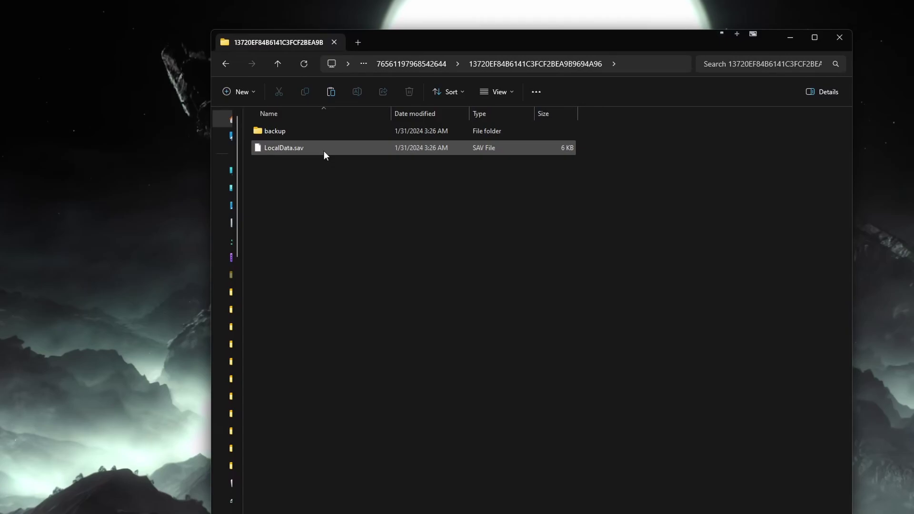
pyautogui.click(225, 63)
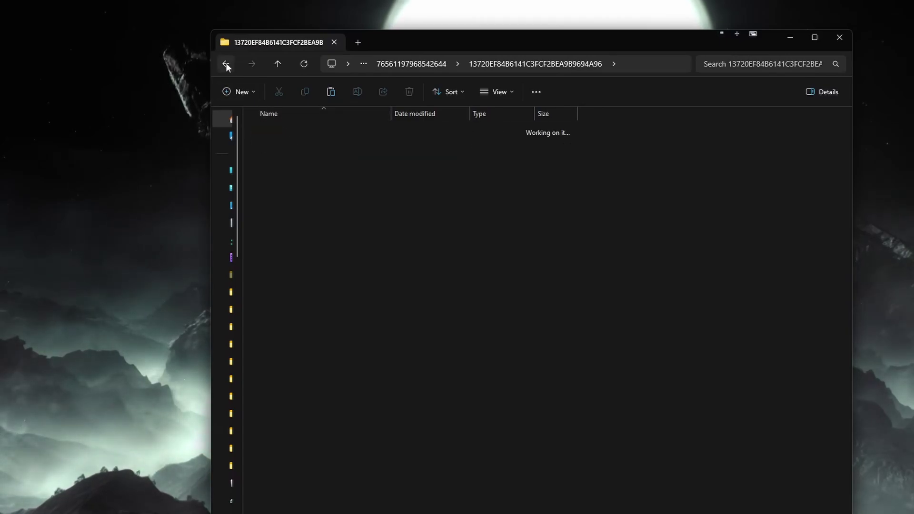
pyautogui.doubleClick(286, 148)
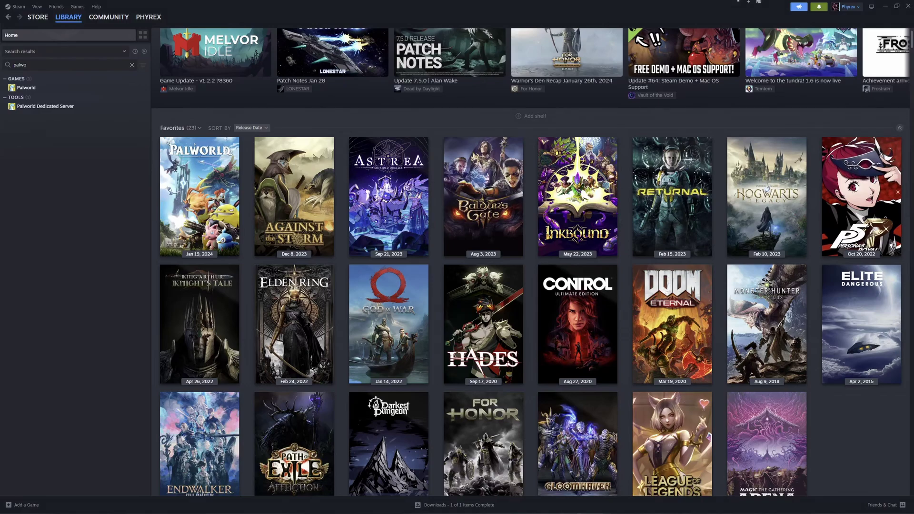
# Step: From the Steam library, browse the Palworld Dedicated Server's local files and open Pal\Saved\SaveGames\0
pyautogui.rightClick(40, 107)
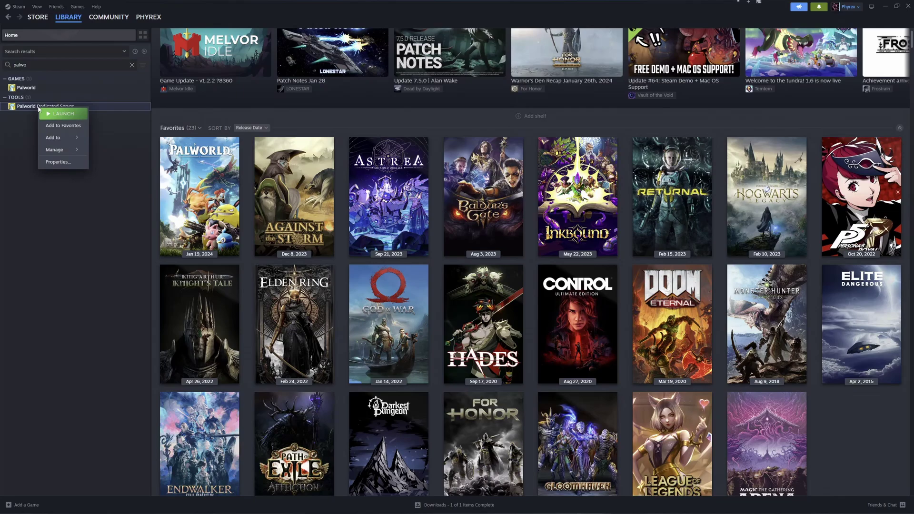
pyautogui.moveTo(56, 152)
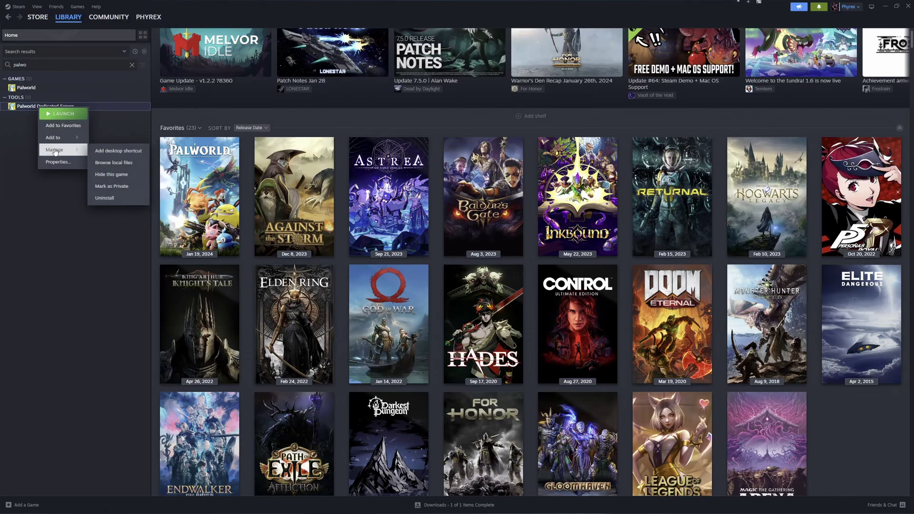
pyautogui.click(112, 162)
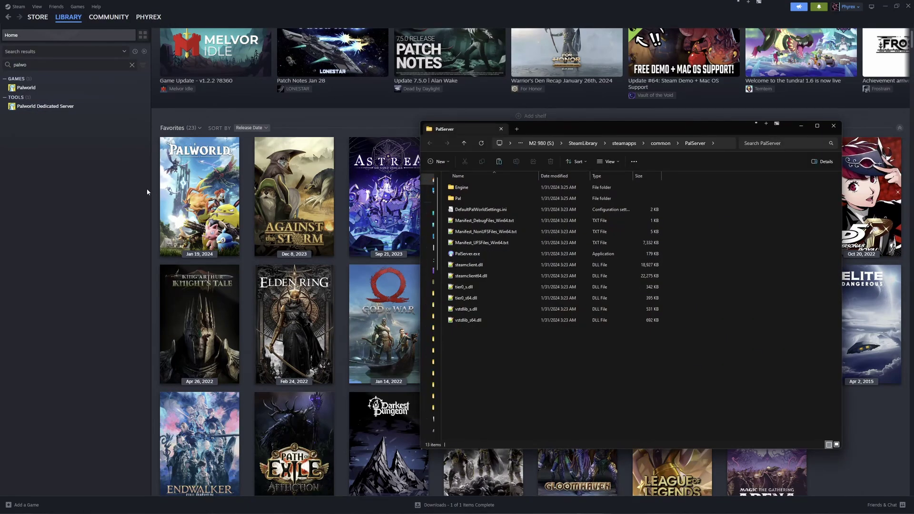
pyautogui.doubleClick(458, 198)
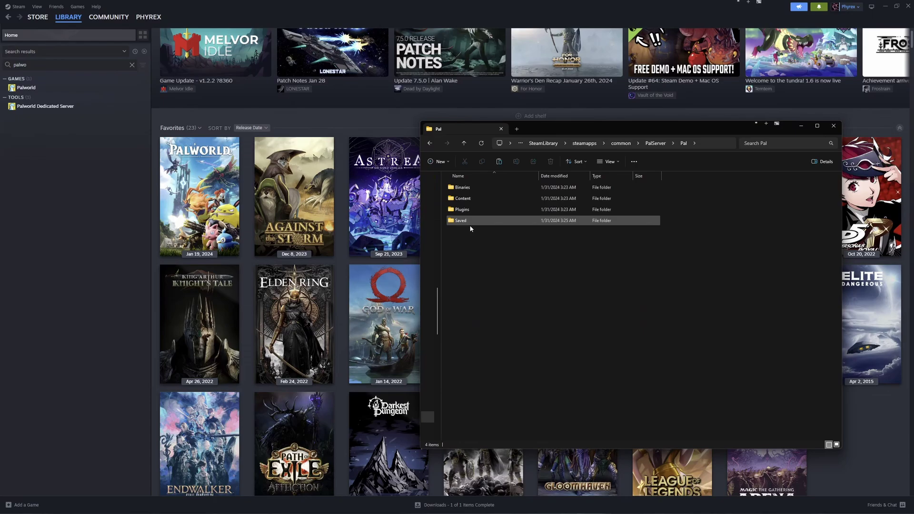
pyautogui.doubleClick(472, 221)
pyautogui.doubleClick(480, 224)
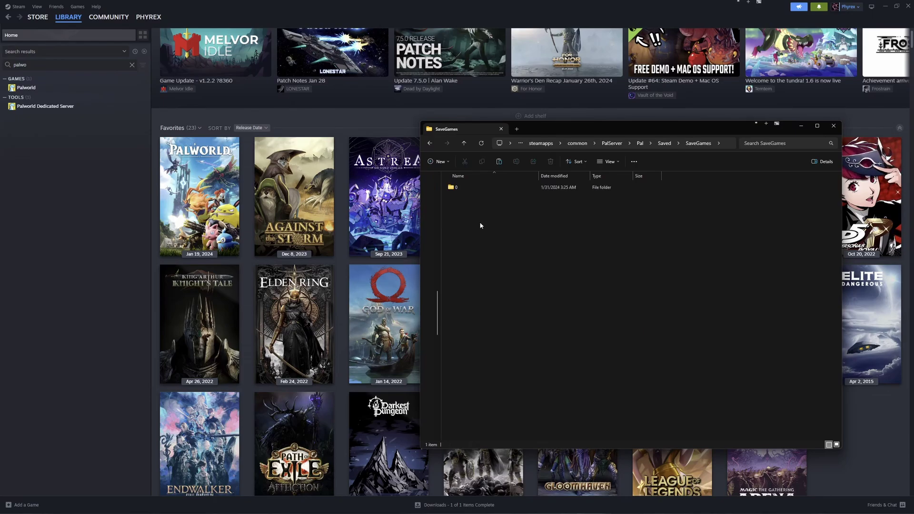
pyautogui.doubleClick(461, 187)
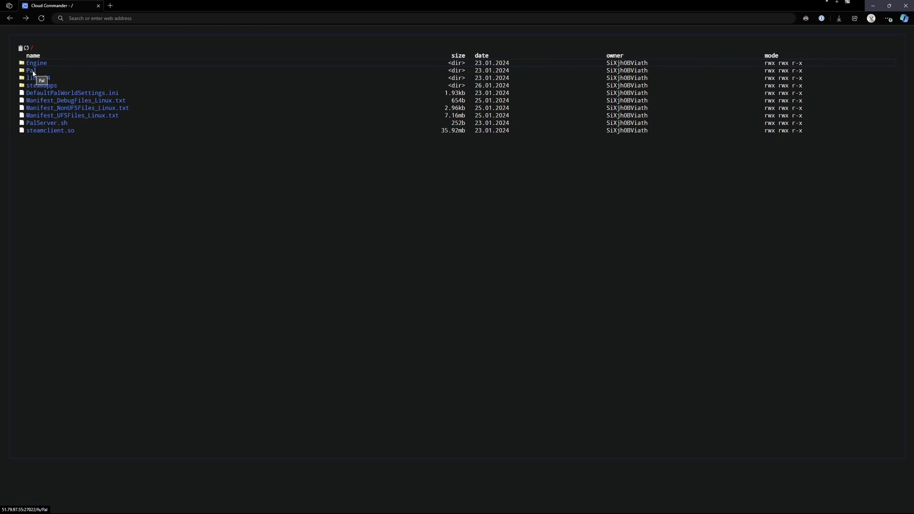
# Step: In Cloud Commander, go to Pal/Saved/SaveGames/0 and bring up the actions for the world save folder
pyautogui.click(31, 70)
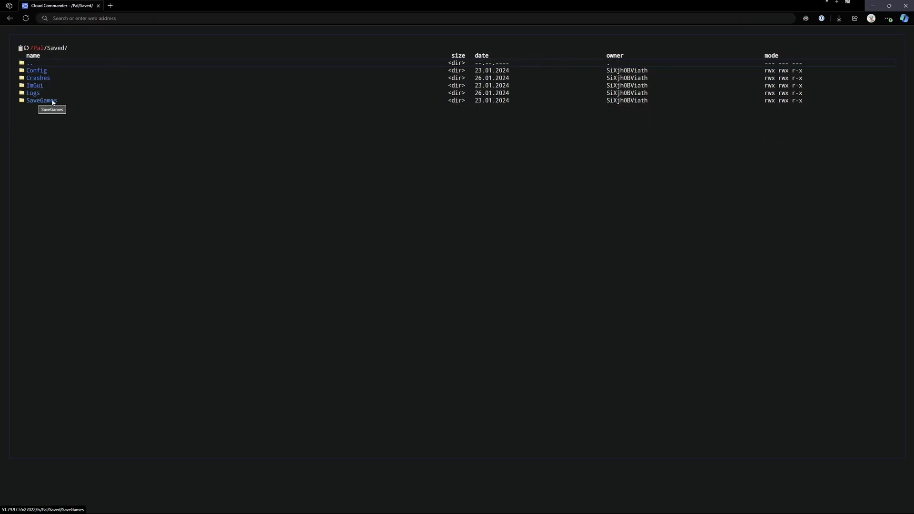
pyautogui.click(53, 101)
pyautogui.click(28, 71)
pyautogui.rightClick(86, 75)
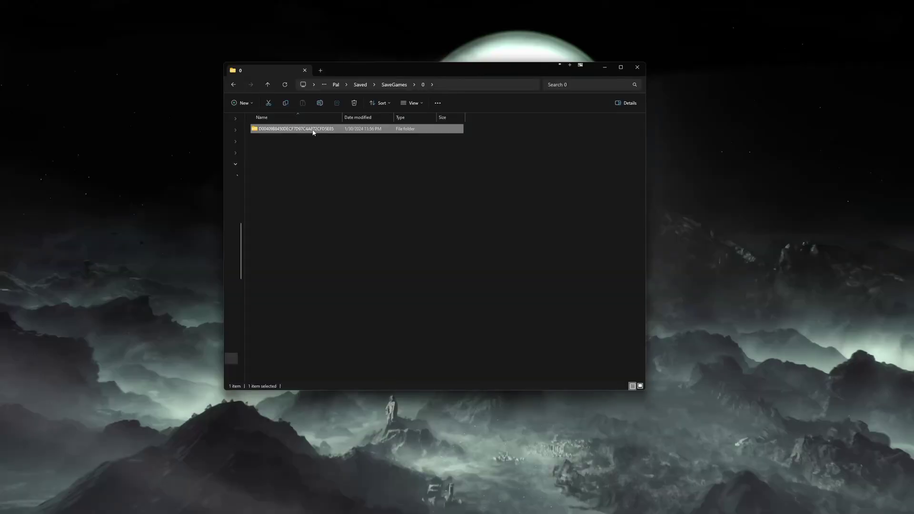
# Step: In File Explorer, copy the server's D00409B8450DECF7D97C4A872CFD5E85 world folder to the desktop and reposition the copy there
pyautogui.rightClick(313, 133)
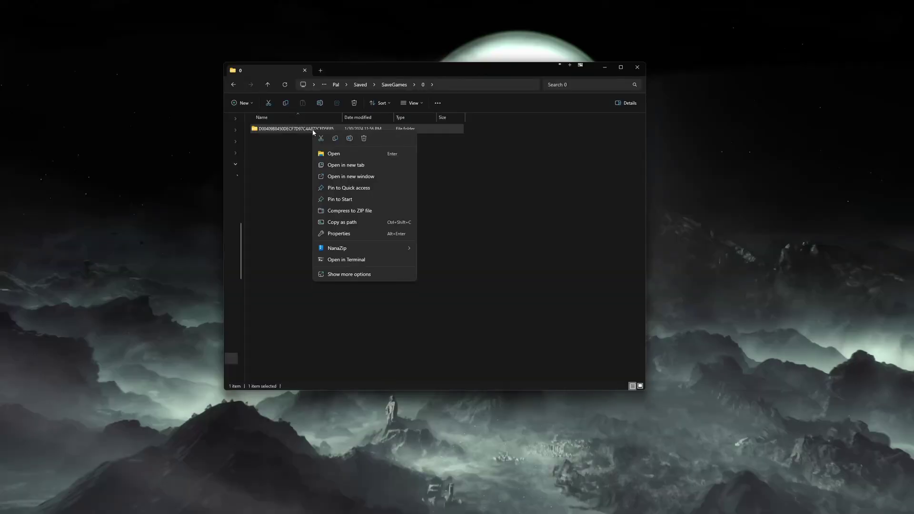
pyautogui.click(335, 138)
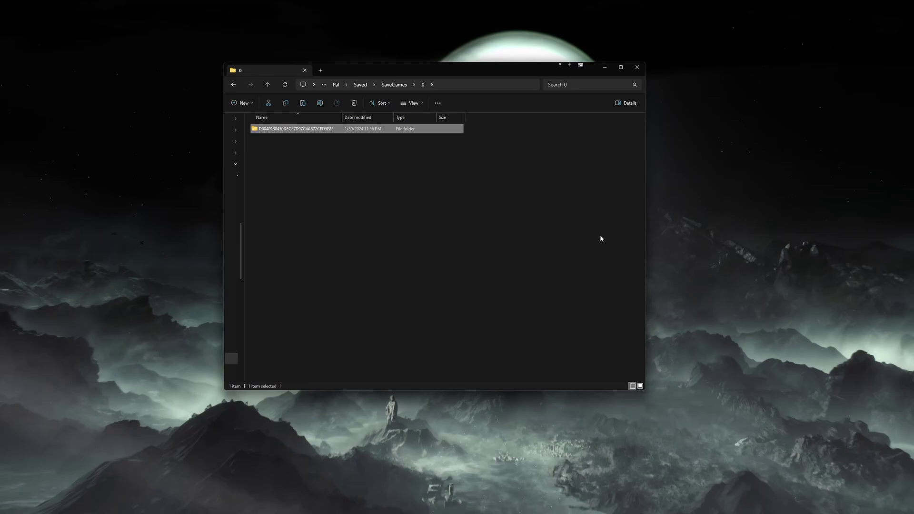
pyautogui.rightClick(772, 299)
pyautogui.click(781, 311)
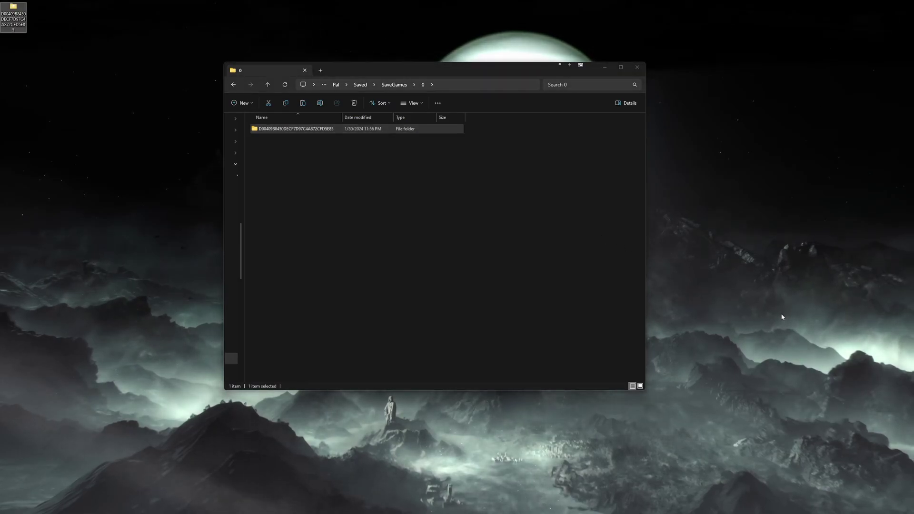
pyautogui.moveTo(26, 23); pyautogui.dragTo(80, 151)
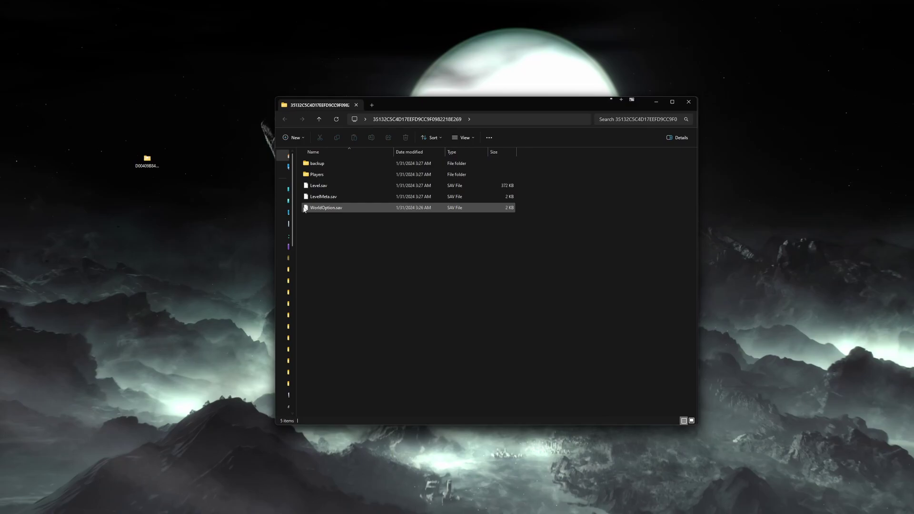
# Step: Permanently delete WorldOption.sav from the 35132C5C4D17EEFD9CC9F0982218E269 world folder
pyautogui.click(342, 209)
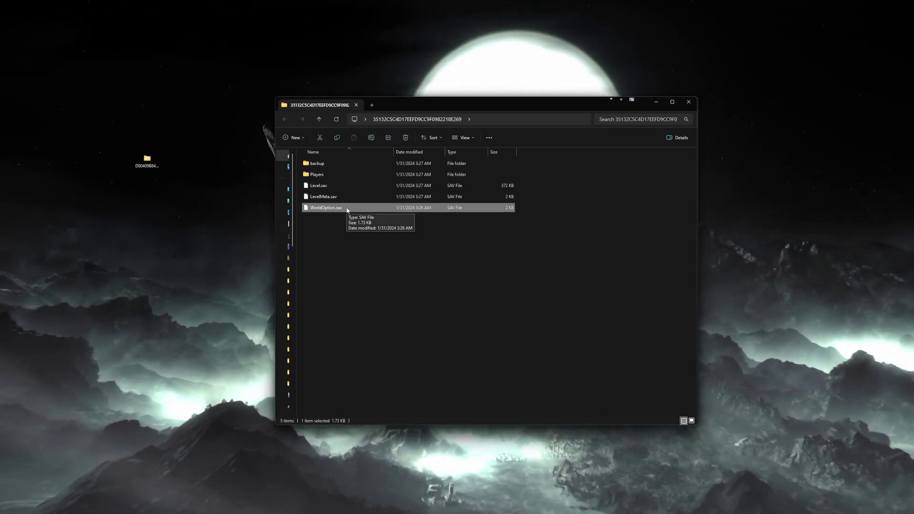
pyautogui.hotkey('shift', 'Delete')
pyautogui.press('Return')
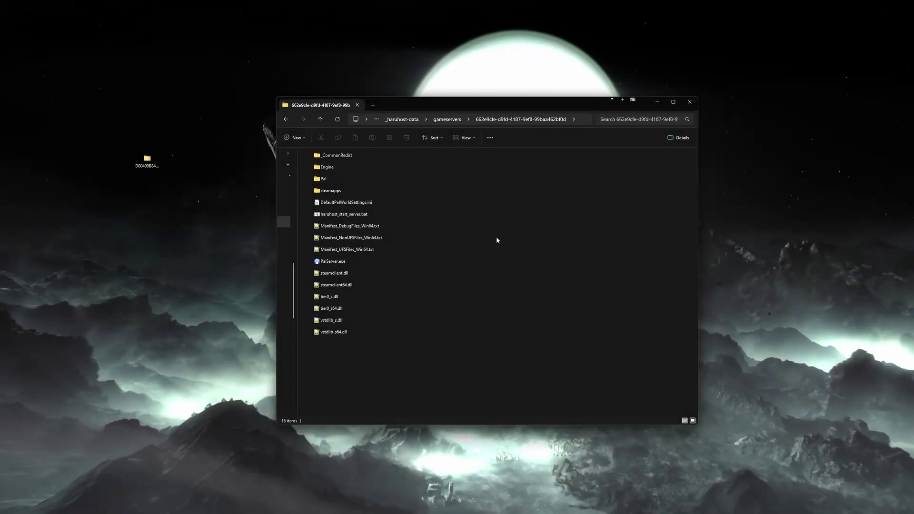
# Step: Open the destination server's world save location at Pal\Saved\SaveGames\0
pyautogui.doubleClick(332, 179)
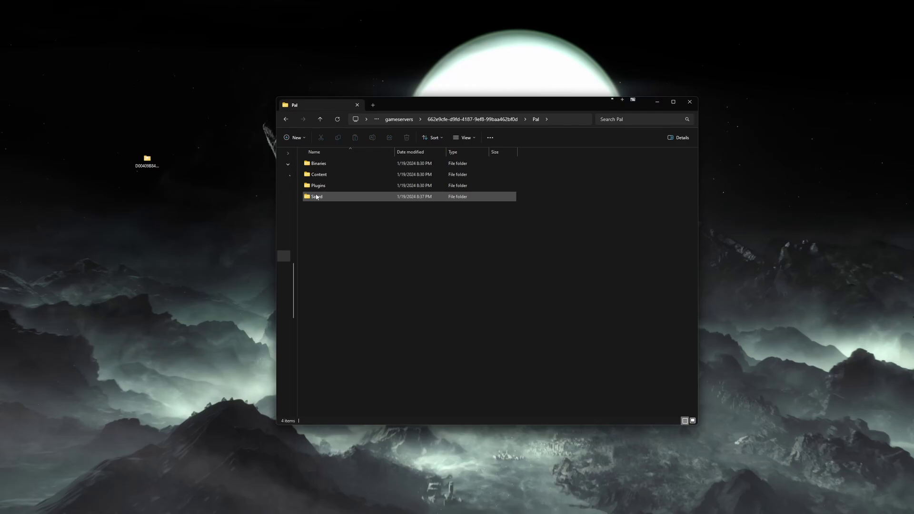
pyautogui.doubleClick(317, 197)
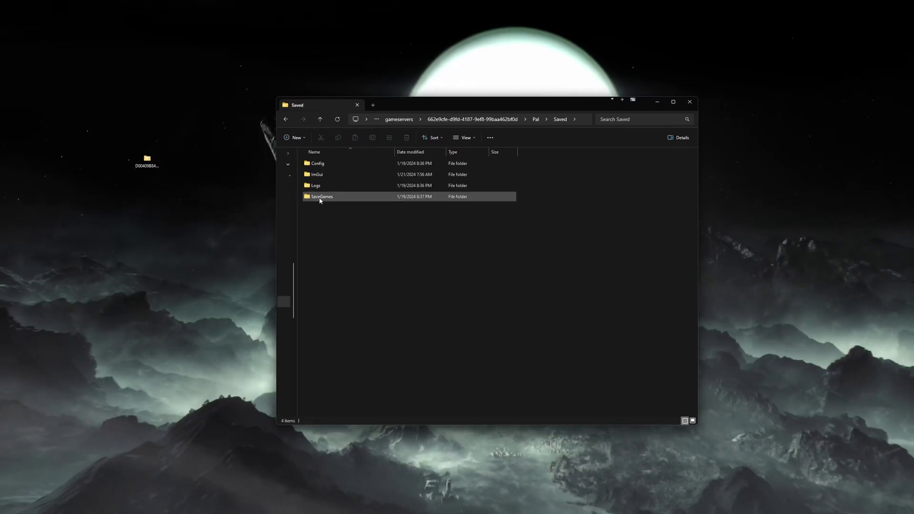
pyautogui.click(330, 199)
pyautogui.doubleClick(330, 199)
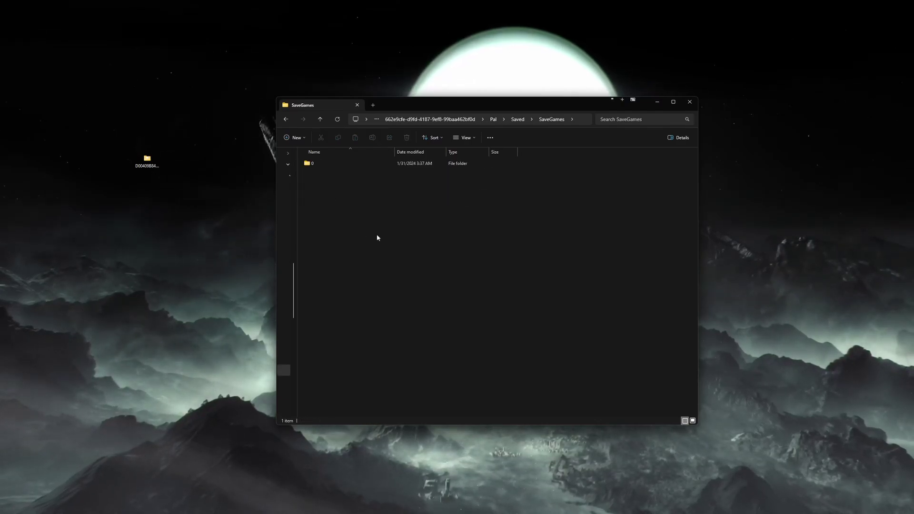
pyautogui.doubleClick(326, 164)
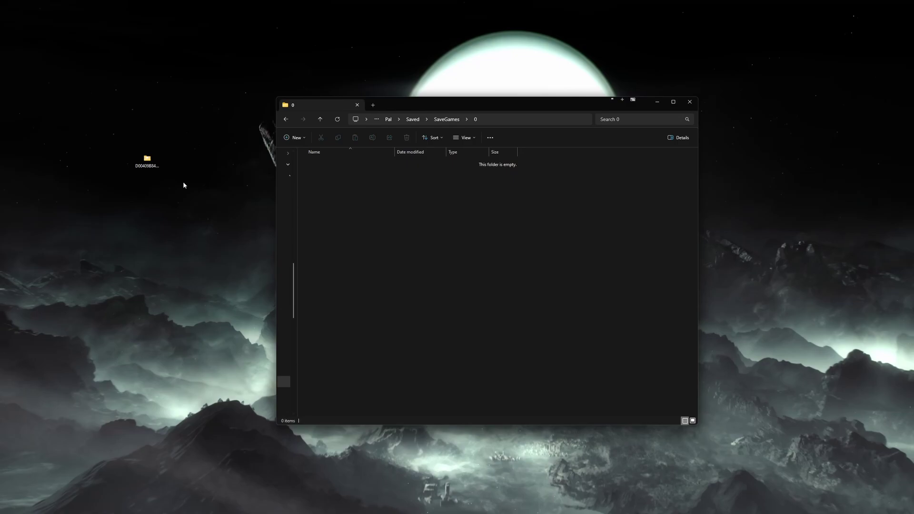
# Step: Place the D00409B8450DECF7D97C4A872CFD5E85 world folder from the desktop into SaveGames\0 and select its full name for copying
pyautogui.click(146, 161)
pyautogui.moveTo(162, 174); pyautogui.dragTo(373, 203)
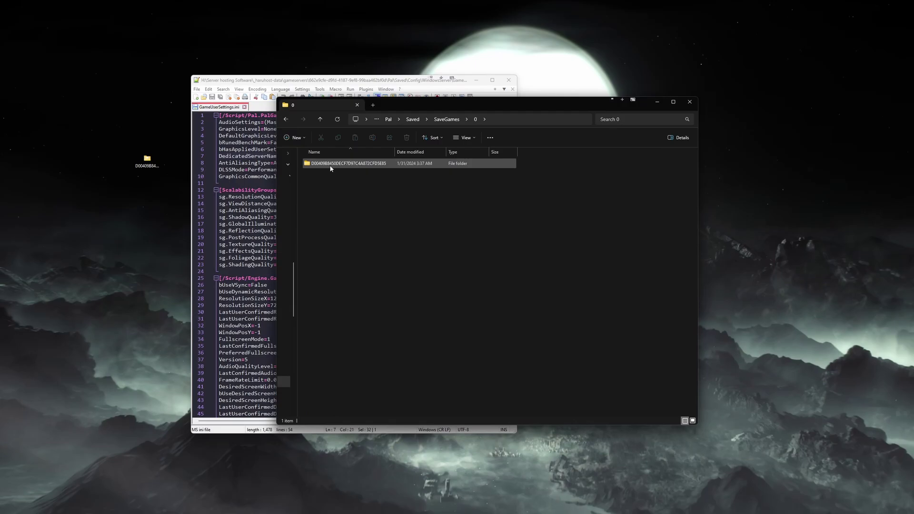
pyautogui.rightClick(331, 168)
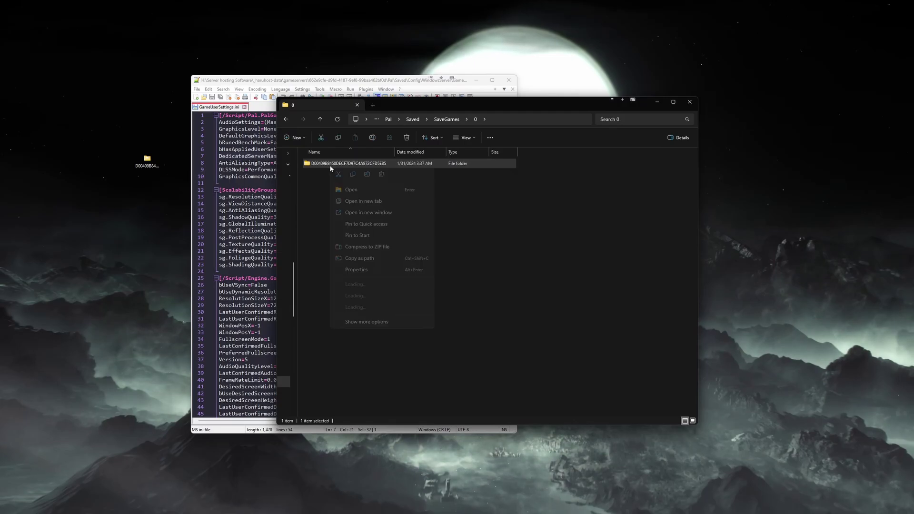
pyautogui.click(367, 175)
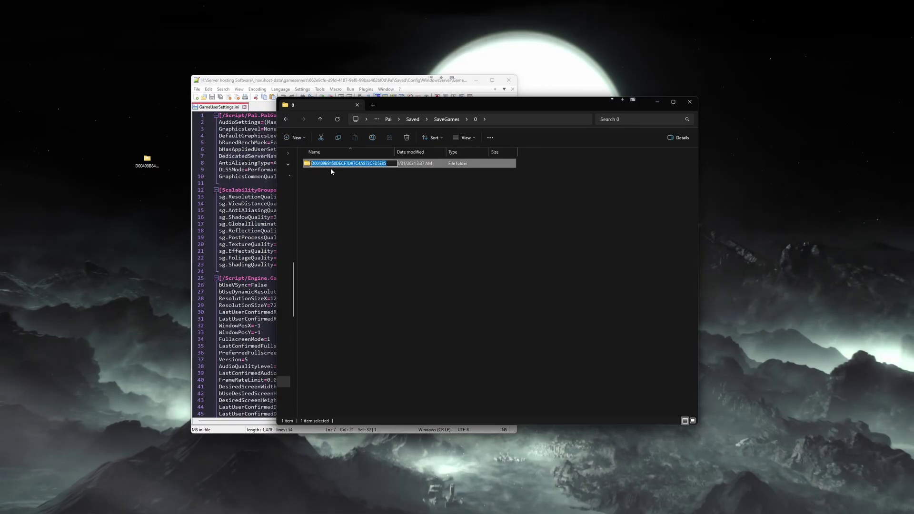
# Step: Go to the server's Pal\Saved\Config\WindowsServer folder and open GameUserSettings.ini in a text editor
pyautogui.click(285, 119)
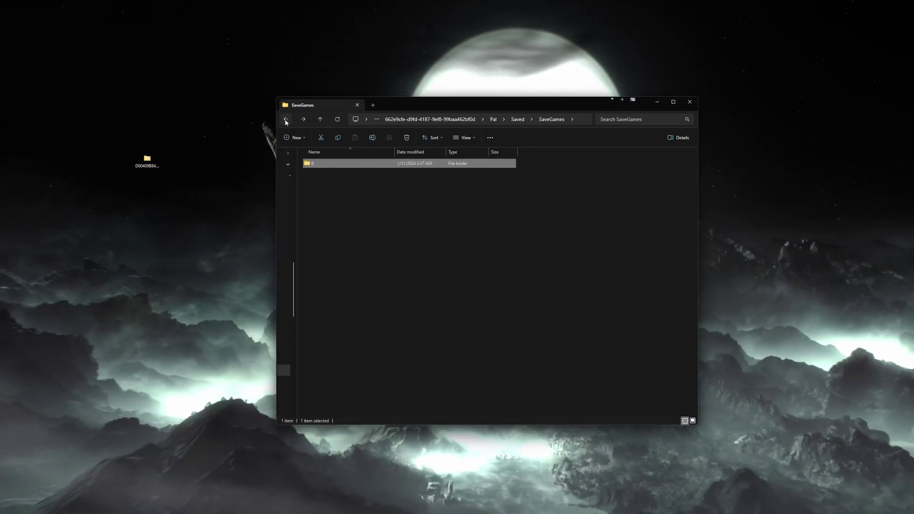
pyautogui.click(286, 120)
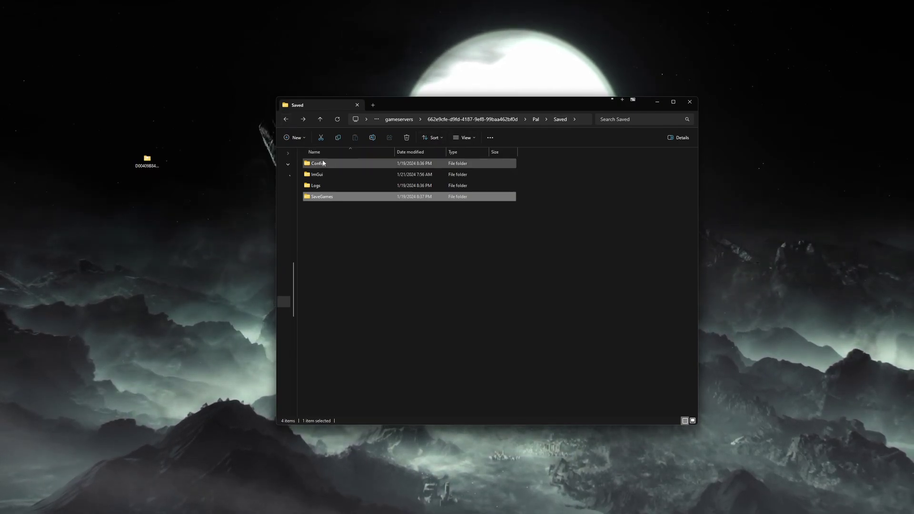
pyautogui.doubleClick(340, 168)
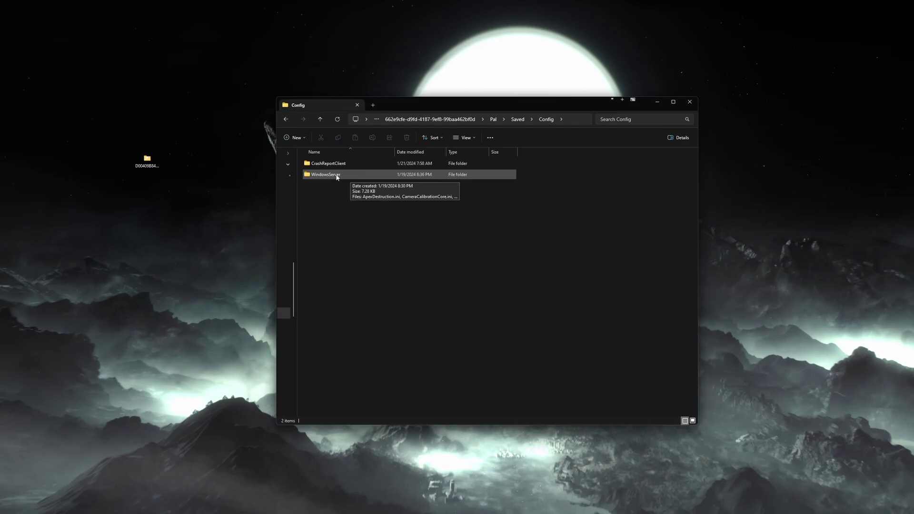
pyautogui.doubleClick(350, 175)
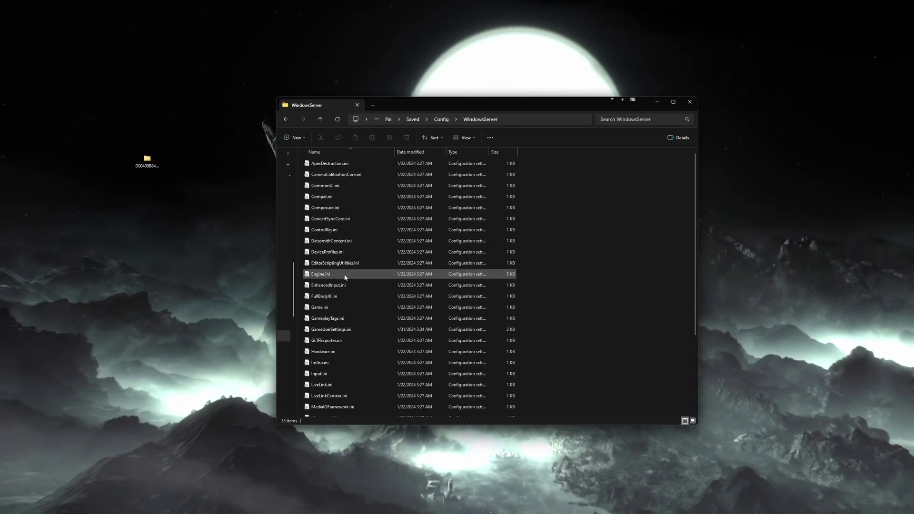
pyautogui.rightClick(345, 330)
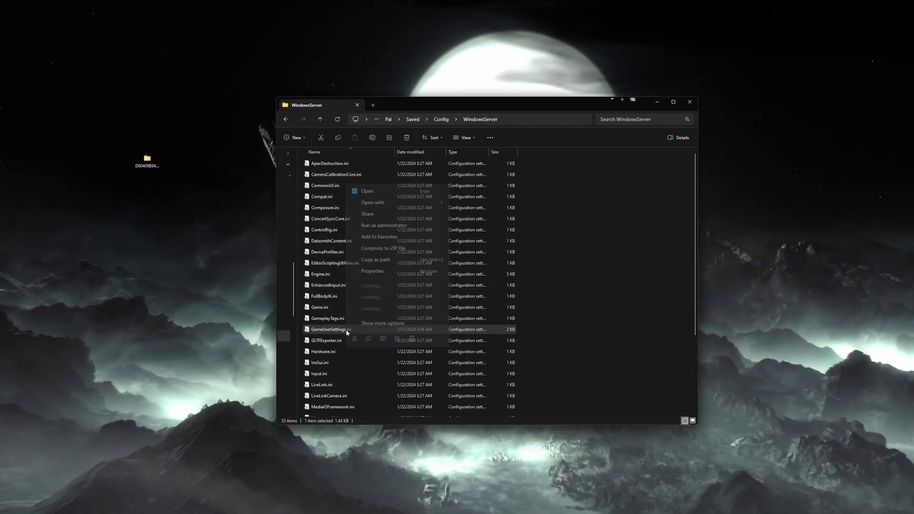
pyautogui.click(388, 308)
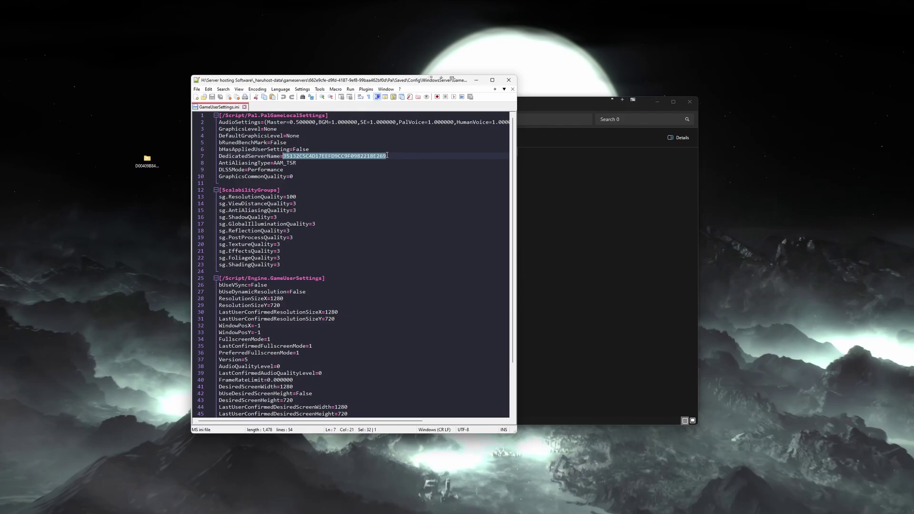
# Step: Set DedicatedServerName to D00409B8450DECF7D97C4A872CFD5E85 in GameUserSettings.ini, then save and close the file
pyautogui.hotkey('ctrl', 'v')
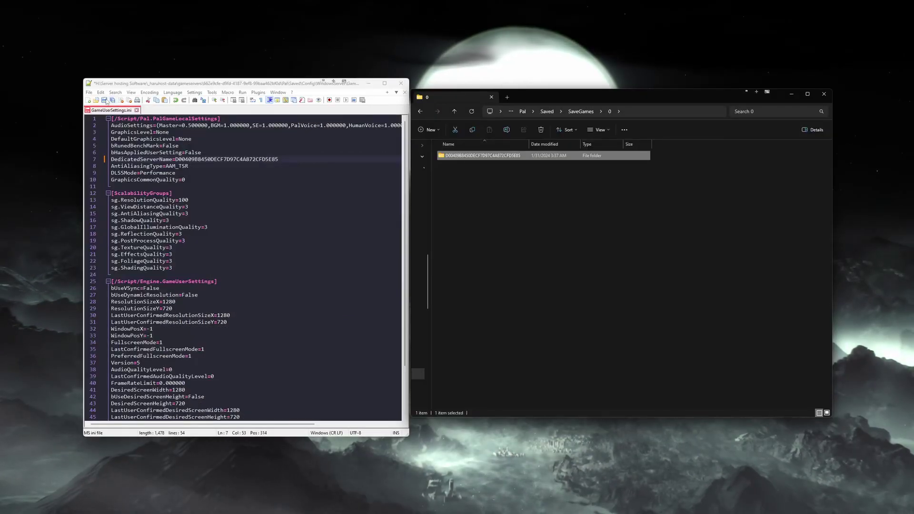
pyautogui.hotkey('alt', 'Tab')
pyautogui.hotkey('ctrl', 's')
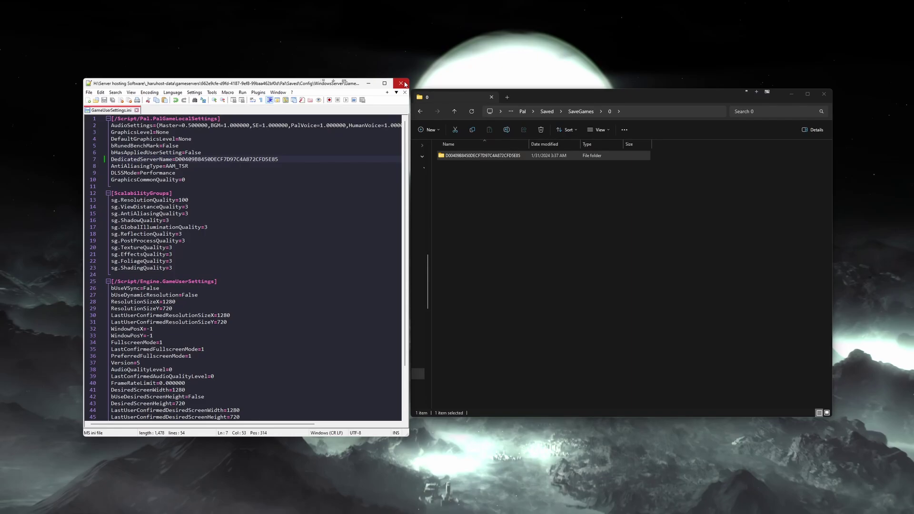
pyautogui.click(404, 84)
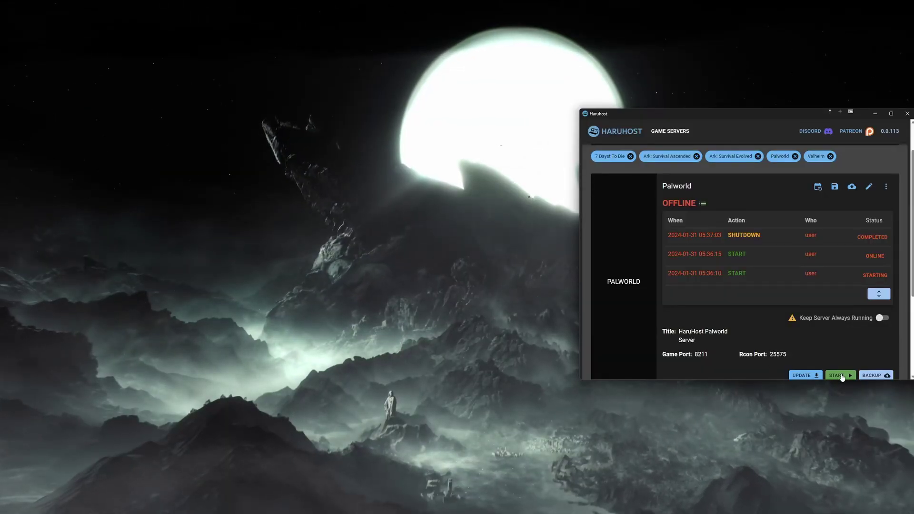
# Step: Switch to Haruhost and start the Palworld server
pyautogui.click(840, 375)
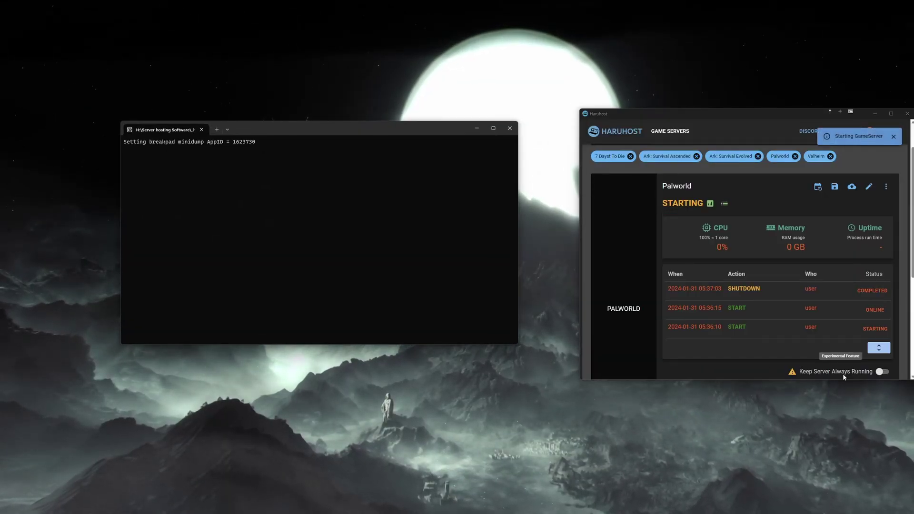
pyautogui.moveTo(721, 118); pyautogui.dragTo(629, 111)
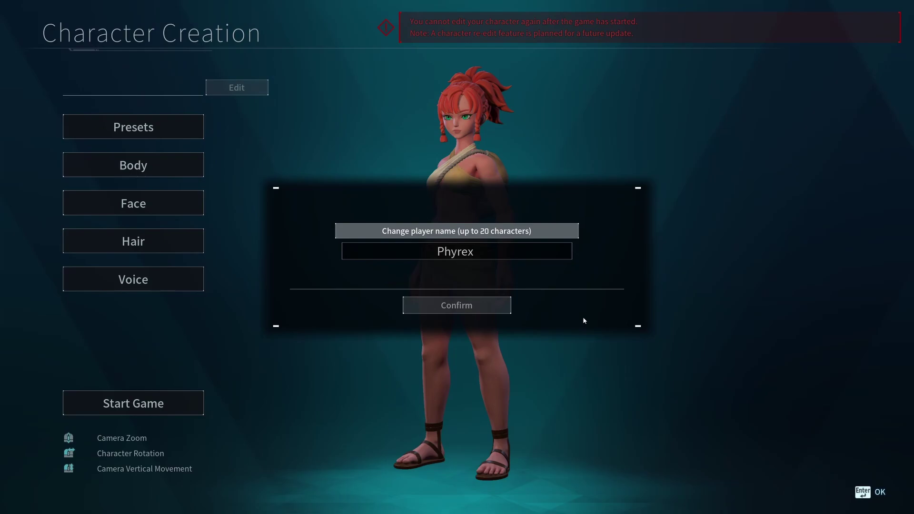
# Step: In Palworld, confirm the player name and start the game with the new temporary character
pyautogui.click(457, 305)
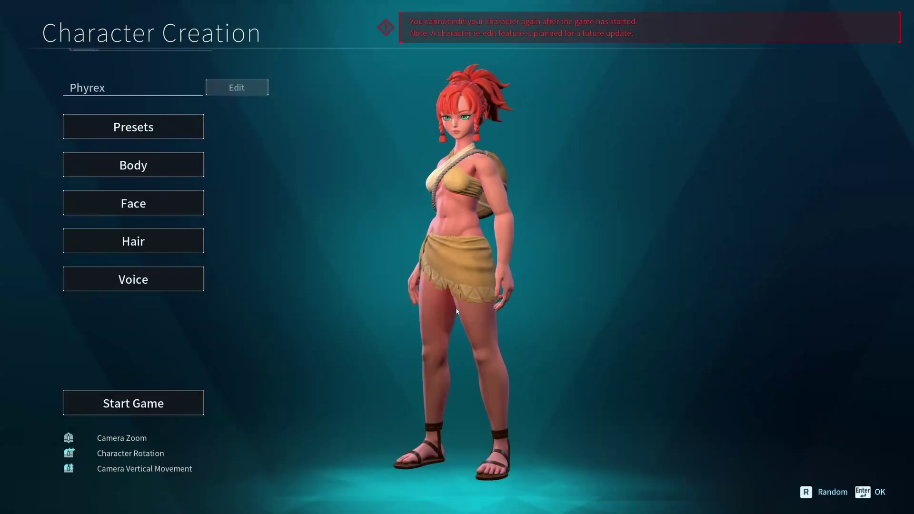
pyautogui.click(125, 404)
pyautogui.click(414, 342)
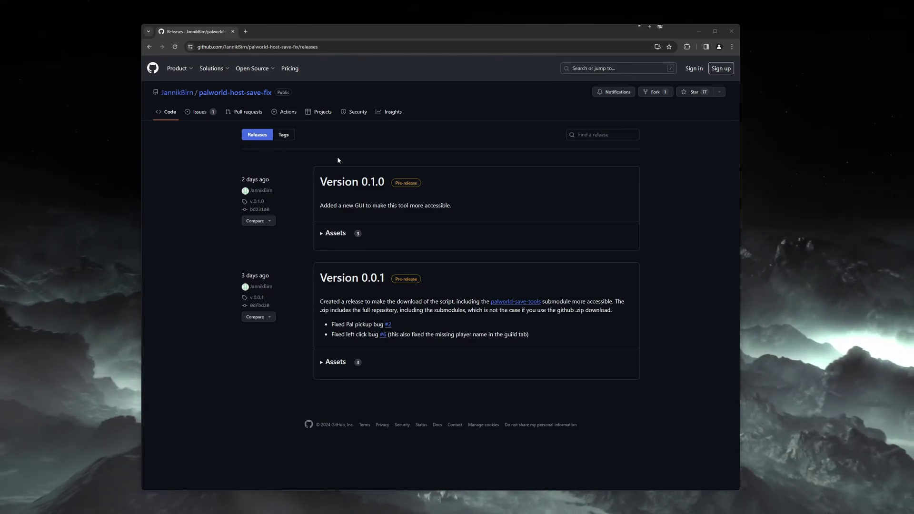
# Step: Expand the Version 0.1.0 assets on the palworld-host-save-fix GitHub releases page
pyautogui.click(321, 233)
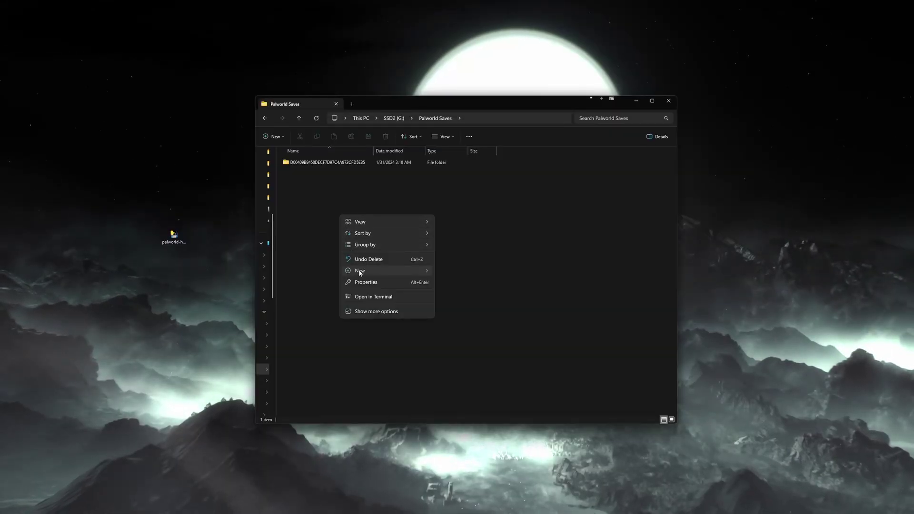
# Step: Create a folder named Backup in the Palworld Saves directory on drive G
pyautogui.moveTo(359, 270)
pyautogui.click(450, 273)
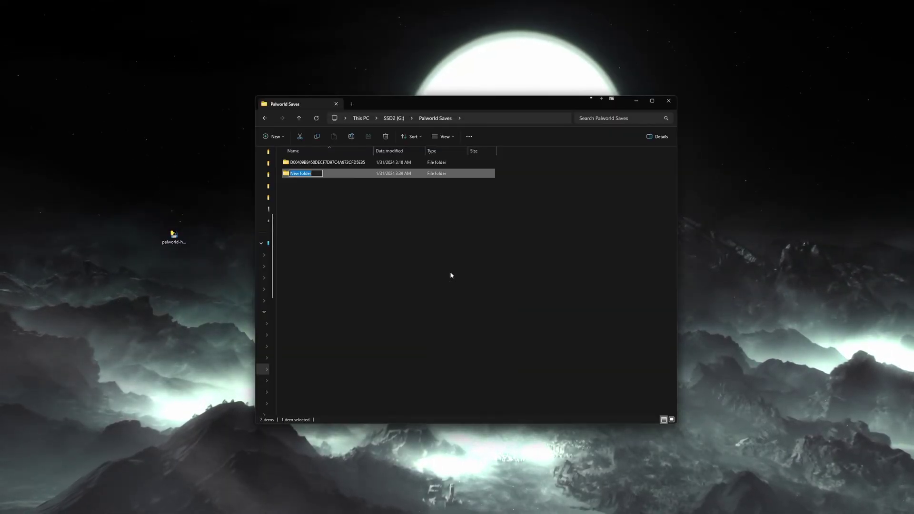
pyautogui.press('Return')
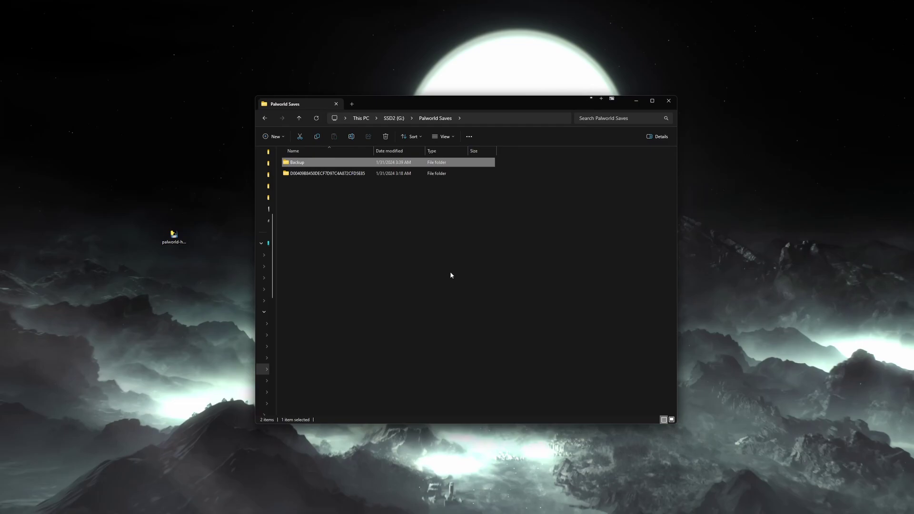
# Step: Copy the D00409B8450DECF7D97C4A872CFD5E85 world folder into the Backup folder
pyautogui.click(315, 175)
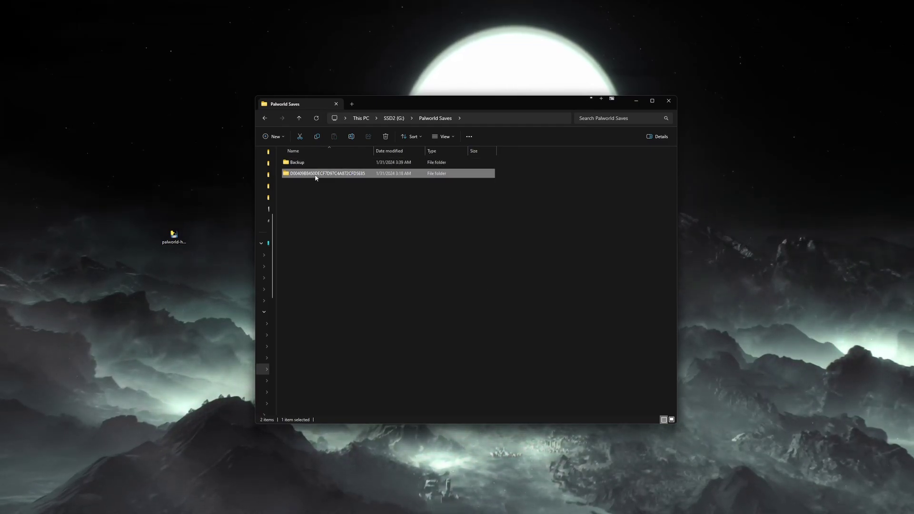
pyautogui.rightClick(318, 178)
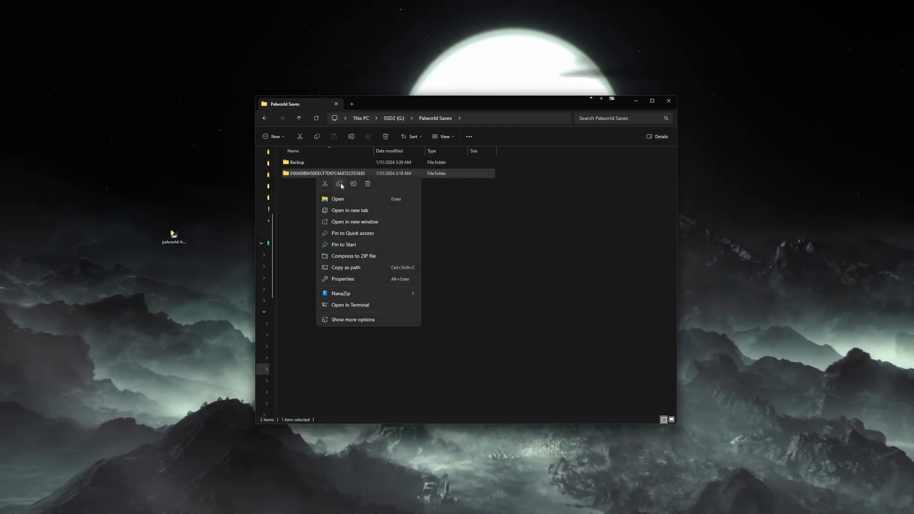
pyautogui.click(341, 185)
pyautogui.doubleClick(319, 163)
pyautogui.rightClick(323, 177)
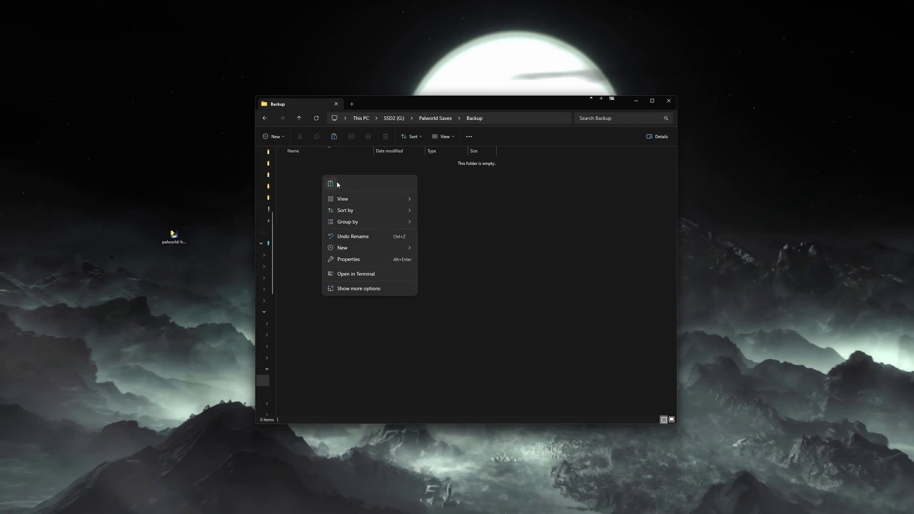
pyautogui.click(331, 185)
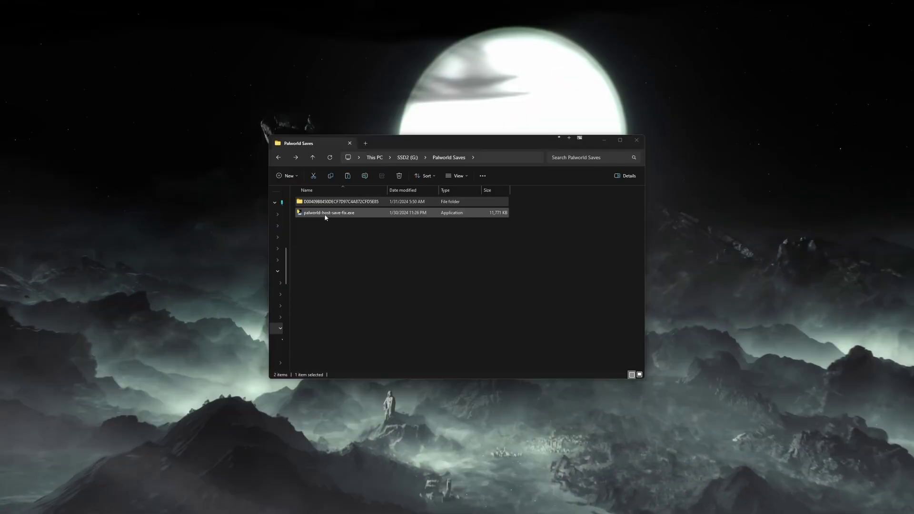
# Step: Run palworld-host-save-fix.exe and load Level.sav from the D00409B8450DECF7D97C4A872CFD5E85 world folder
pyautogui.doubleClick(325, 213)
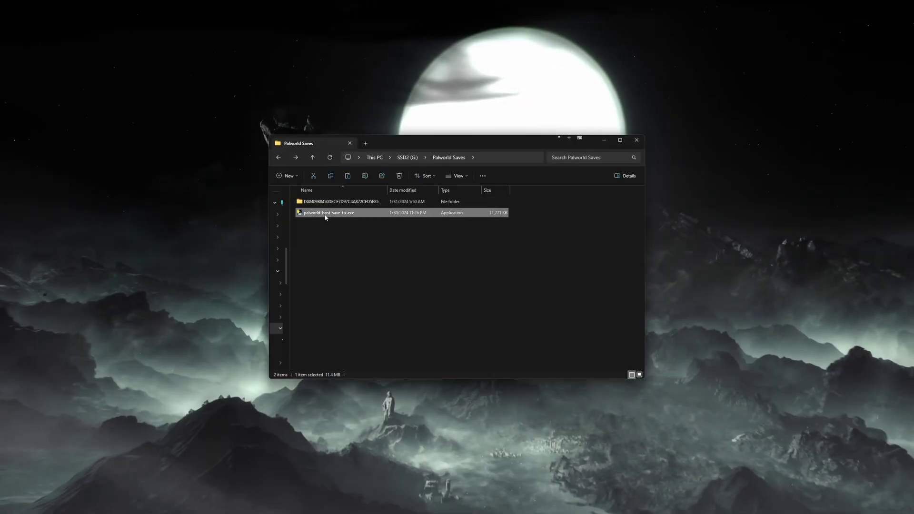
pyautogui.click(480, 267)
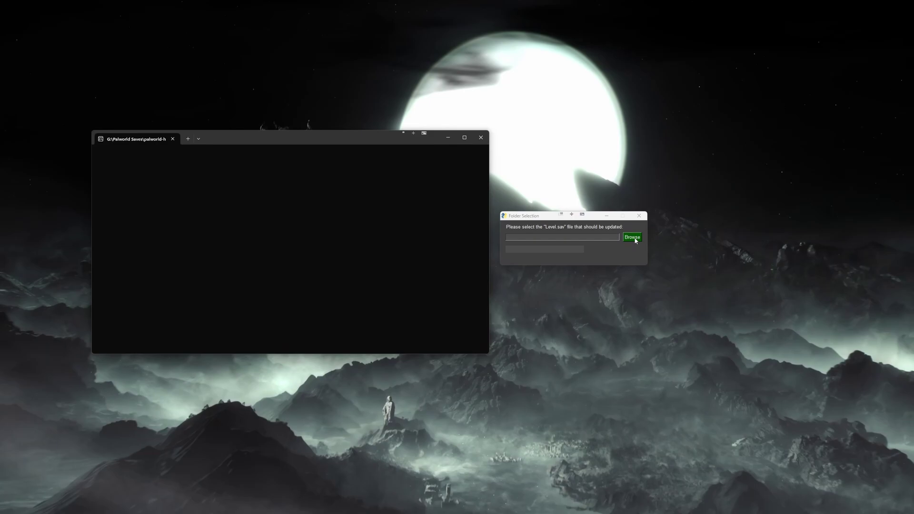
pyautogui.click(632, 237)
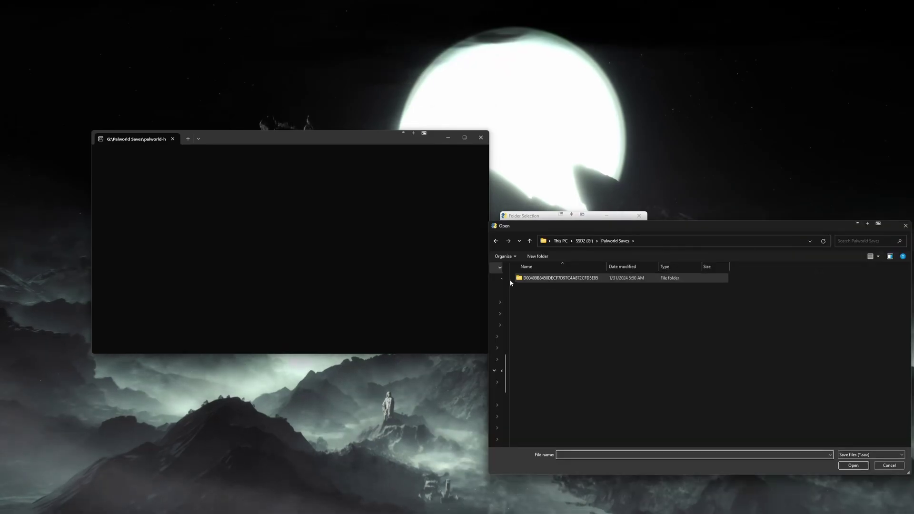
pyautogui.doubleClick(568, 279)
pyautogui.doubleClick(548, 289)
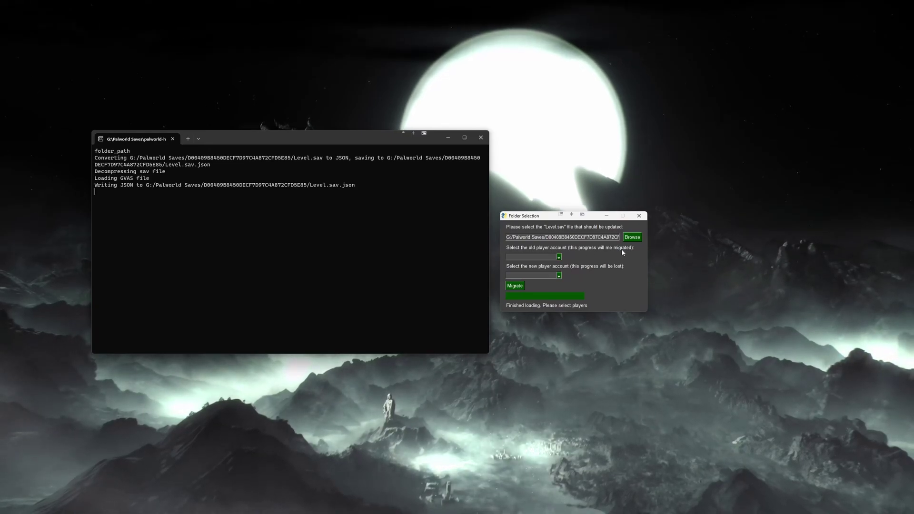
# Step: Migrate the progress of the Lvl.20 old player account to the Lvl.0 new account with the same name
pyautogui.click(559, 257)
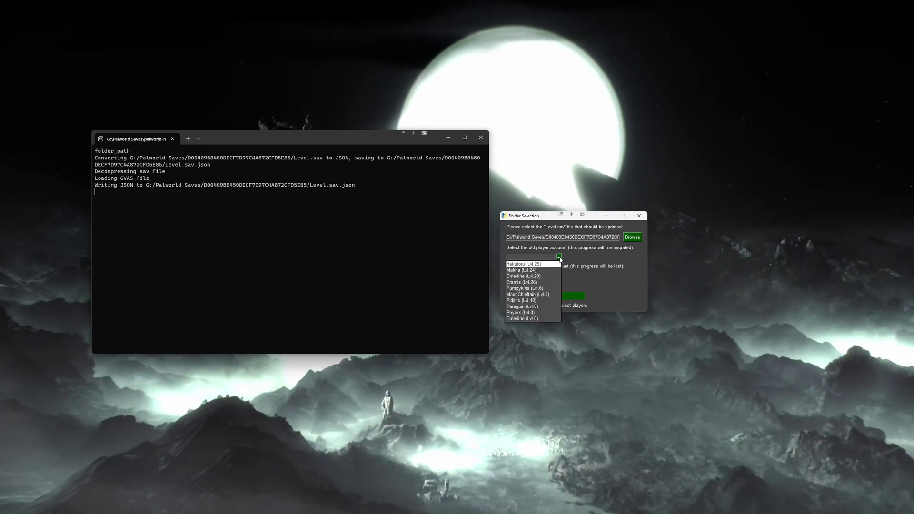
pyautogui.click(525, 277)
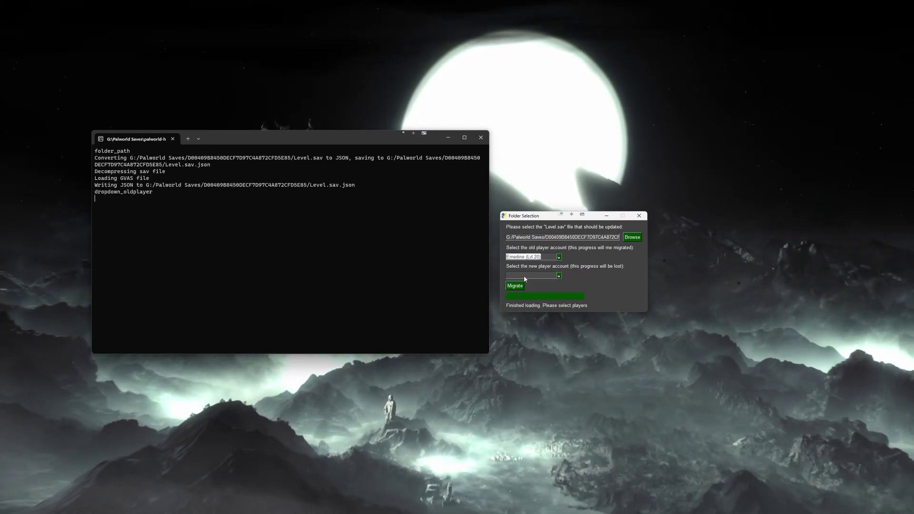
pyautogui.click(558, 276)
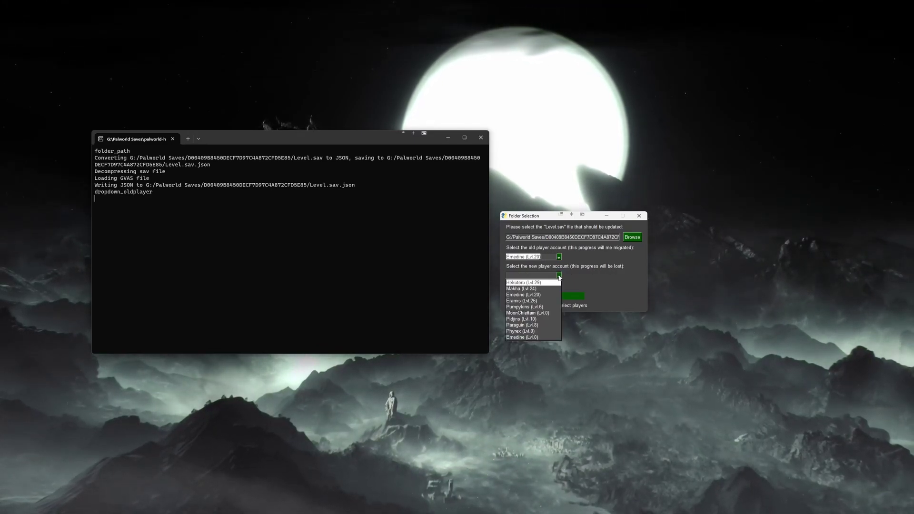
pyautogui.click(528, 337)
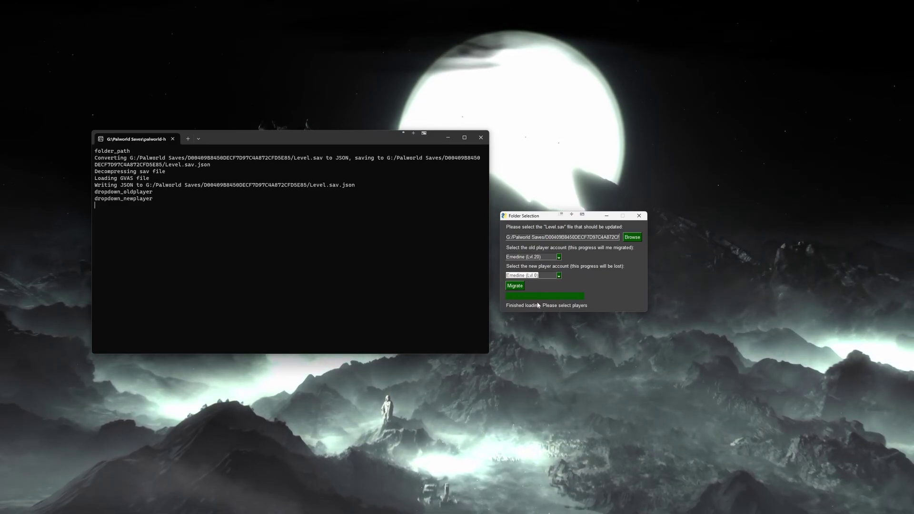
pyautogui.click(515, 287)
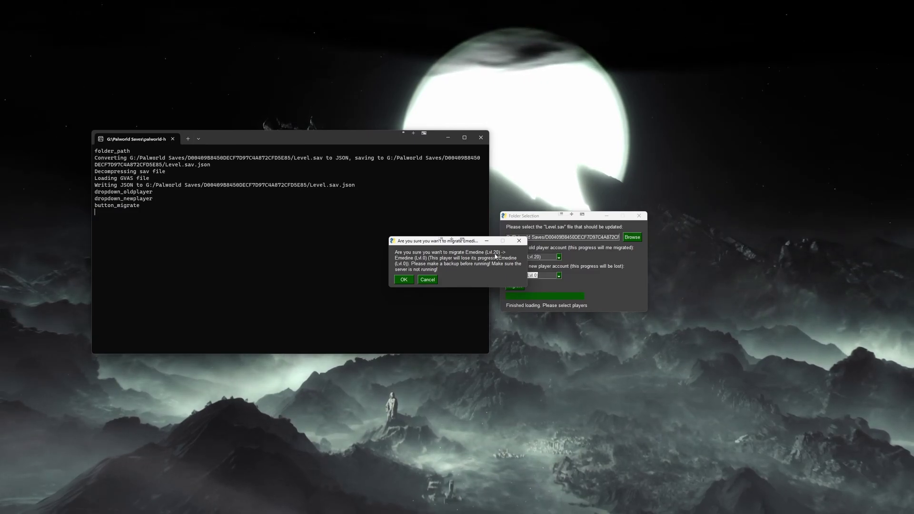
pyautogui.click(403, 280)
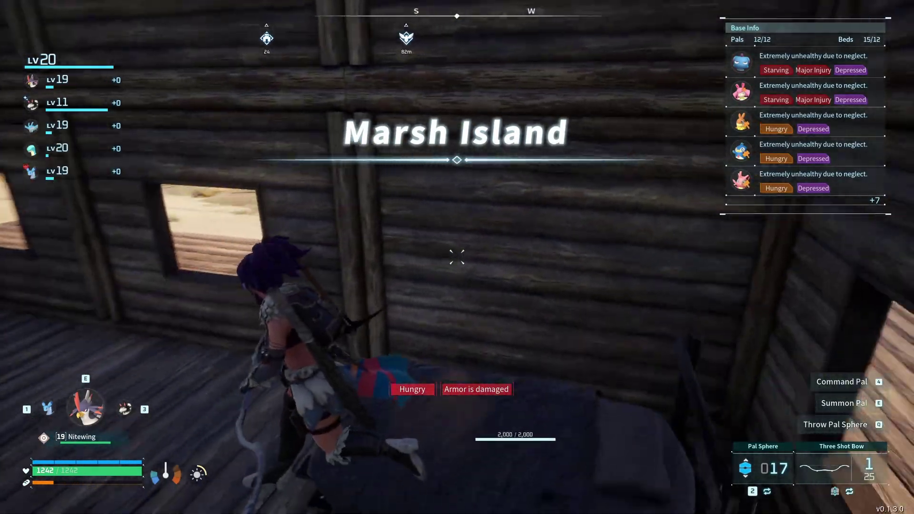
# Step: Walk the migrated character through the base in Palworld to check the player progress, buildings and Pals
pyautogui.press('w')
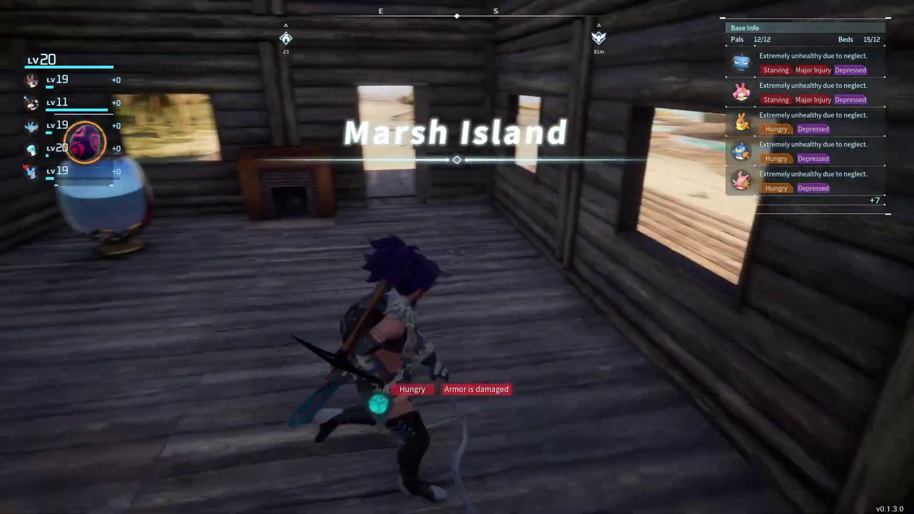
pyautogui.press('w')
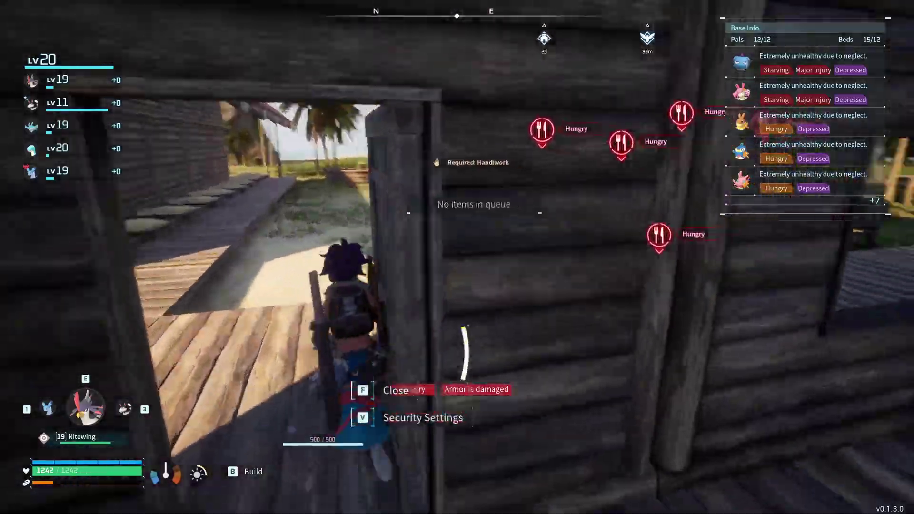
pyautogui.press('w')
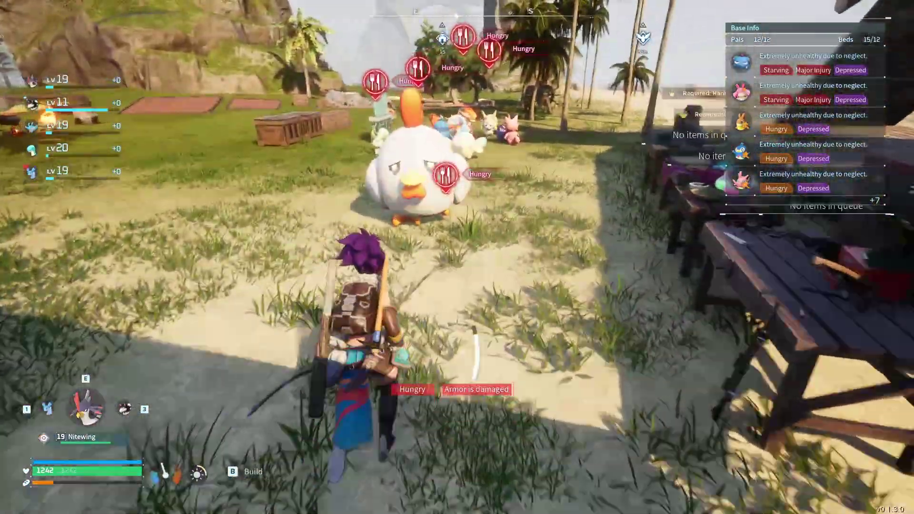
pyautogui.press('w')
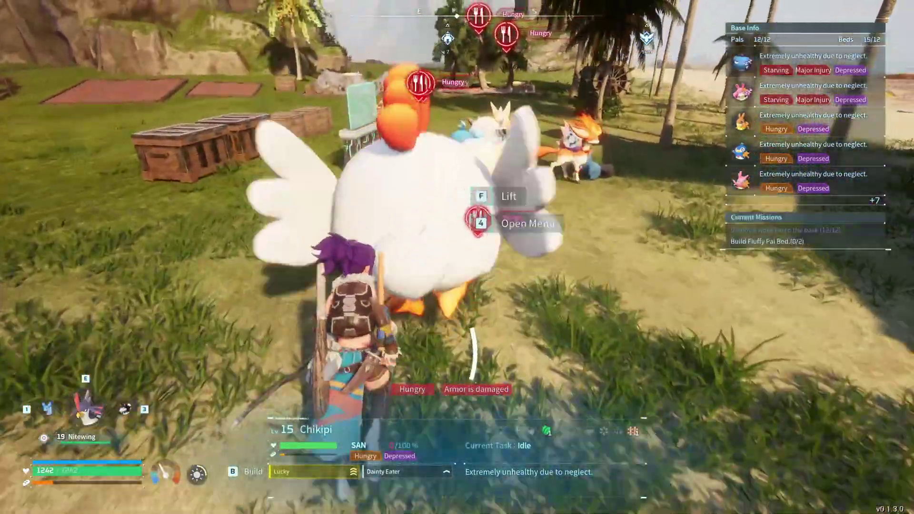
pyautogui.press('s')
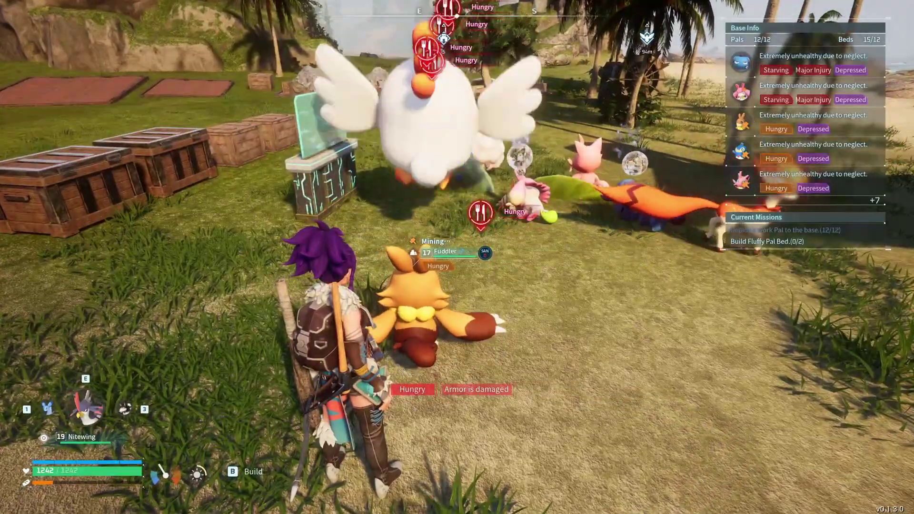
pyautogui.press('w')
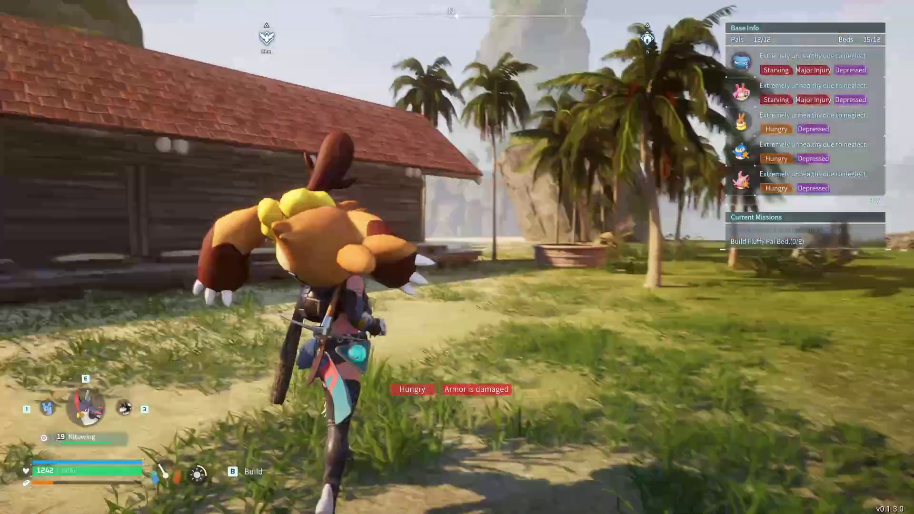